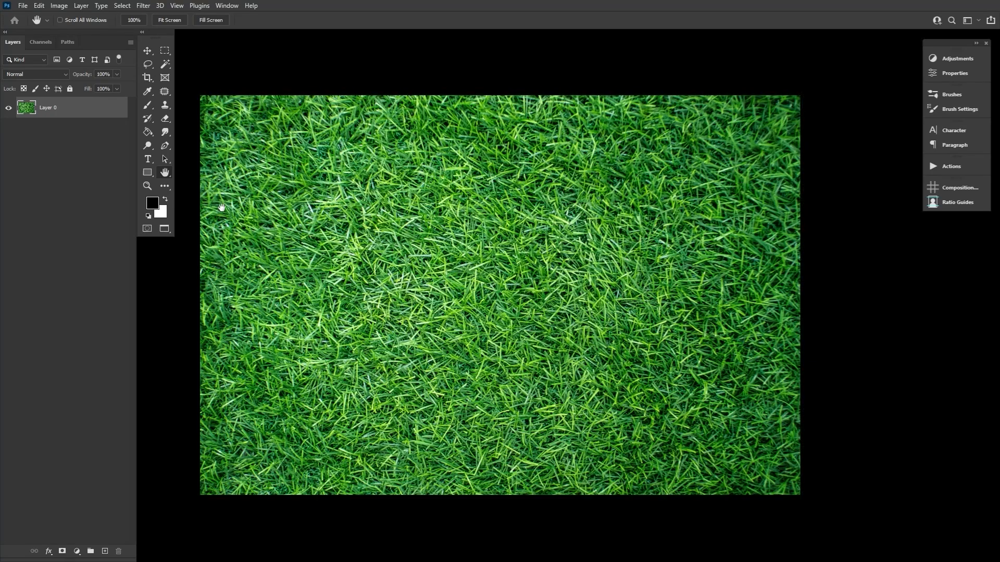
Crop the grass photo in from all four sides, keeping its sharper, evenly lit area without the corners.
left_click(146, 186)
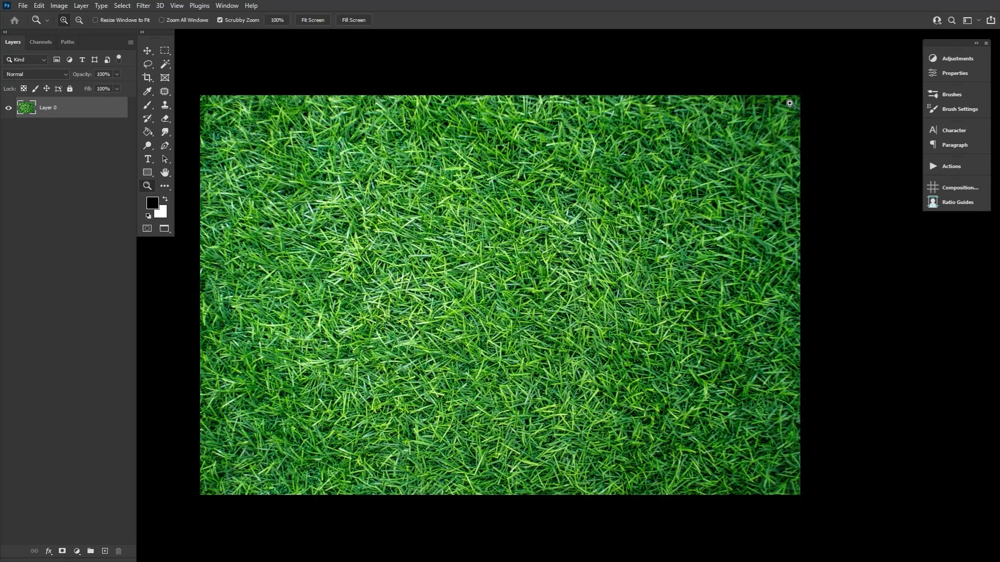
left_click(793, 103)
left_click_drag(816, 111, 837, 117)
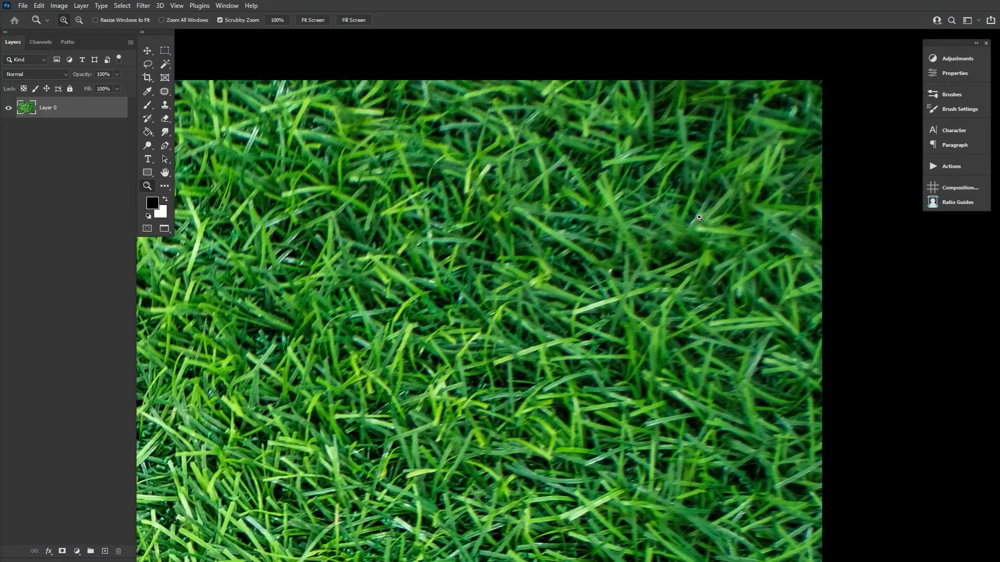
left_click_drag(700, 218, 655, 243)
key("ctrl+0")
left_click(147, 77)
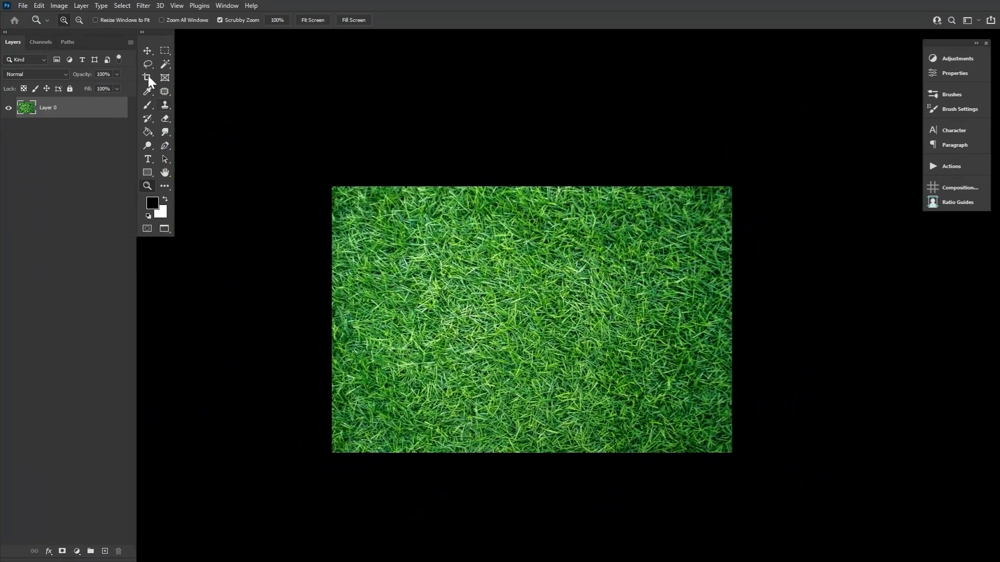
left_click_drag(732, 319, 689, 318)
left_click_drag(530, 187, 530, 219)
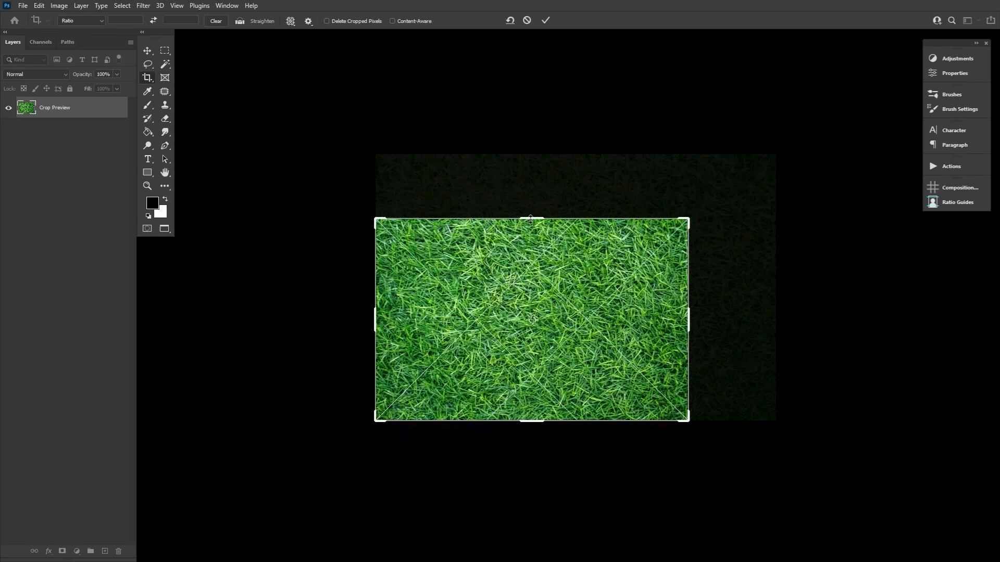
left_click_drag(374, 318, 412, 312)
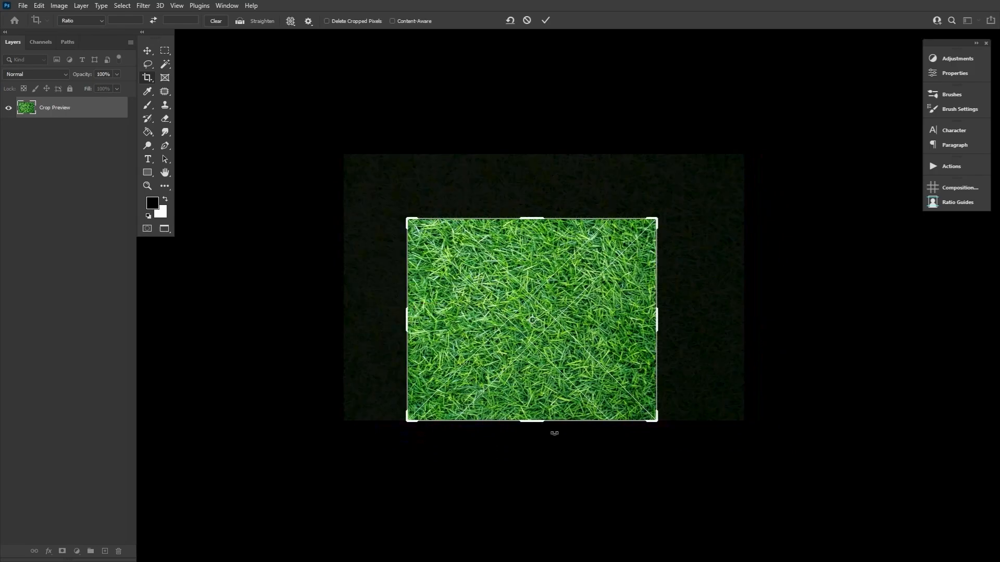
left_click_drag(539, 421, 535, 396)
key("Return")
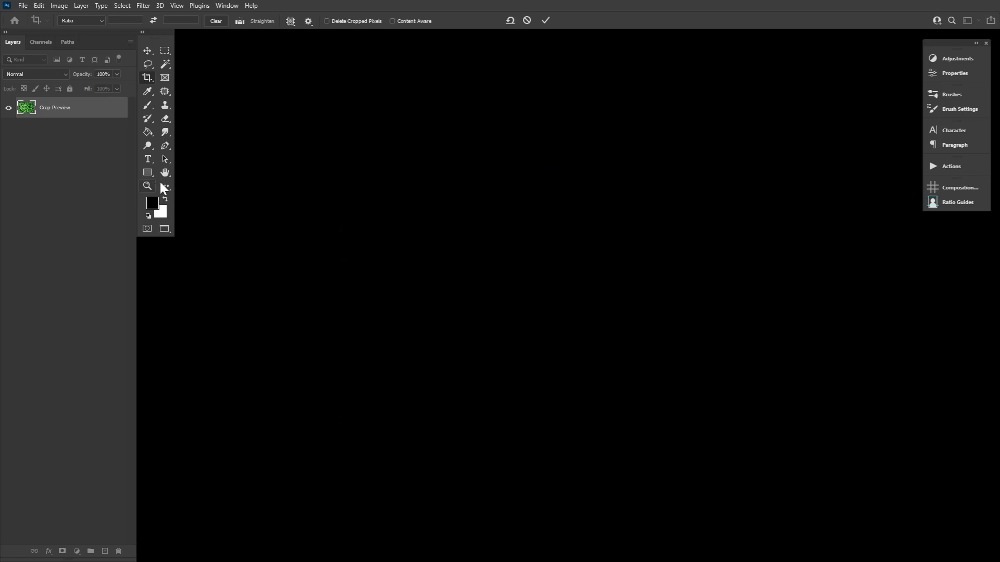
left_click(150, 185)
mouse_move(622, 221)
left_mouse_down()
mouse_move(677, 224)
mouse_move(616, 223)
mouse_move(535, 260)
mouse_move(476, 262)
left_mouse_up()
left_click(148, 78)
left_click(544, 21)
left_click(147, 185)
key("ctrl+0")
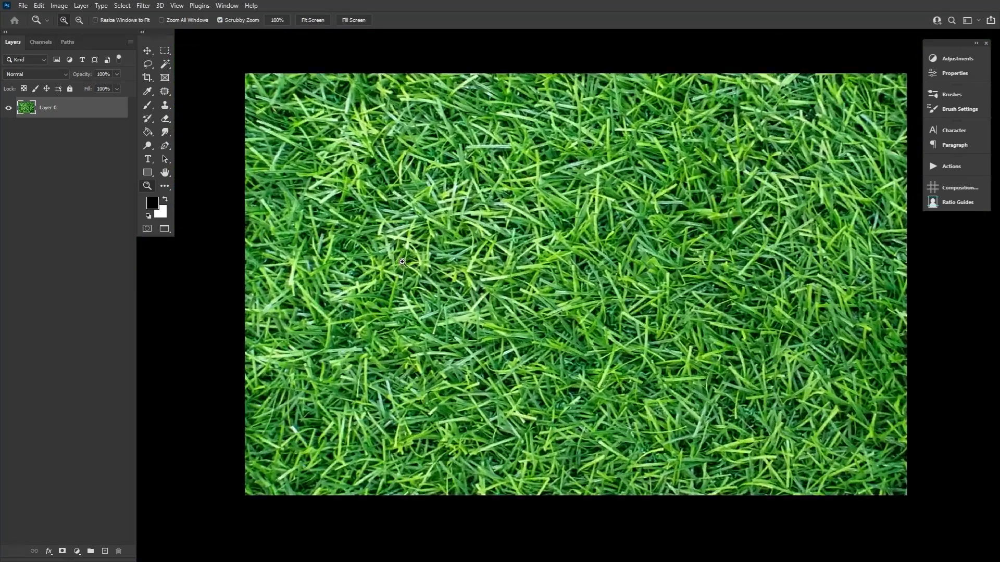
Lighten the darker areas of the grass with the Dodge tool, using the Midtones range and 31% exposure.
left_click(149, 149)
right_click(148, 147)
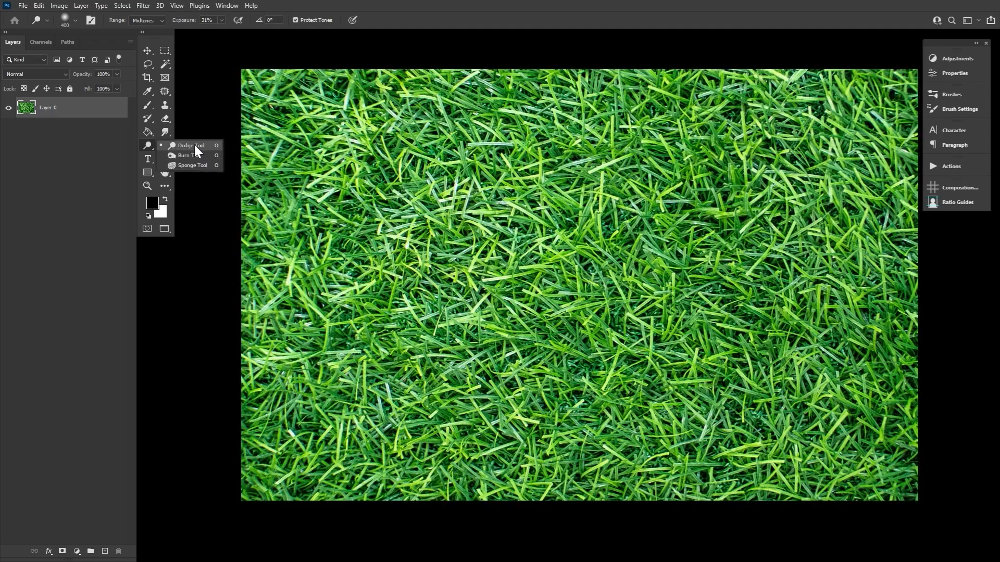
left_click(194, 145)
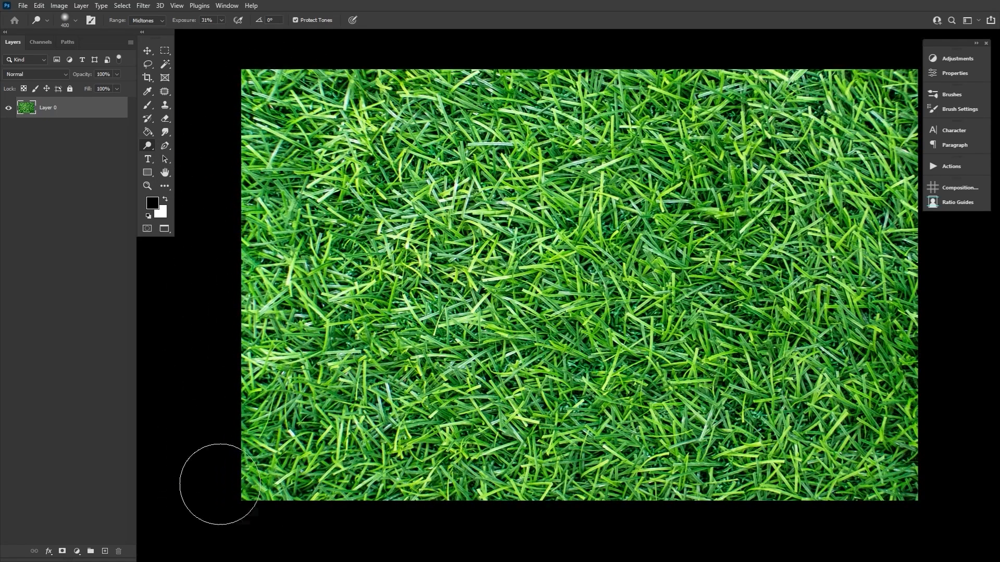
left_click_drag(535, 250, 487, 252)
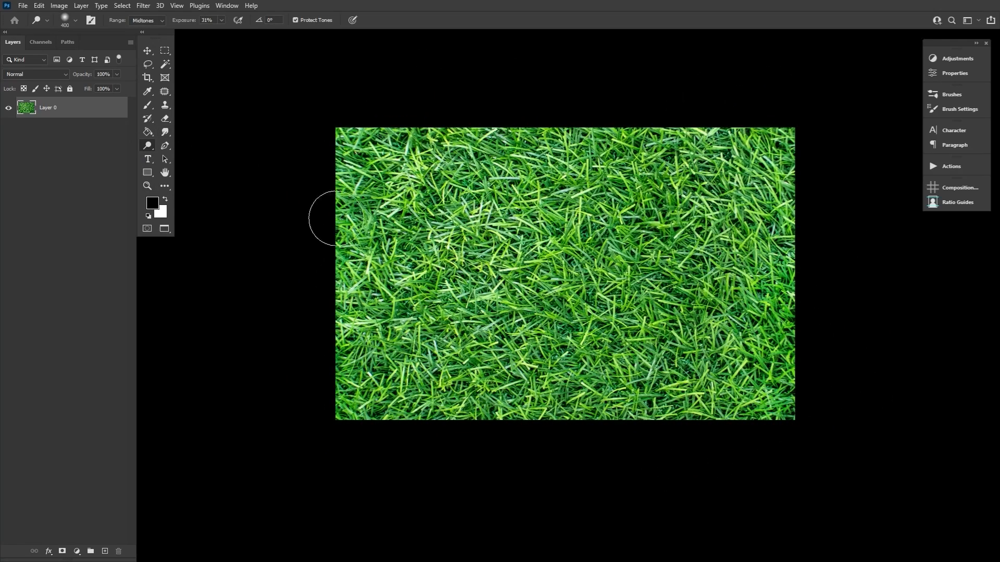
key("bracketright")
key("bracketright")
key("bracketright")
key("bracketright")
key("bracketright")
key("bracketright")
key("bracketright")
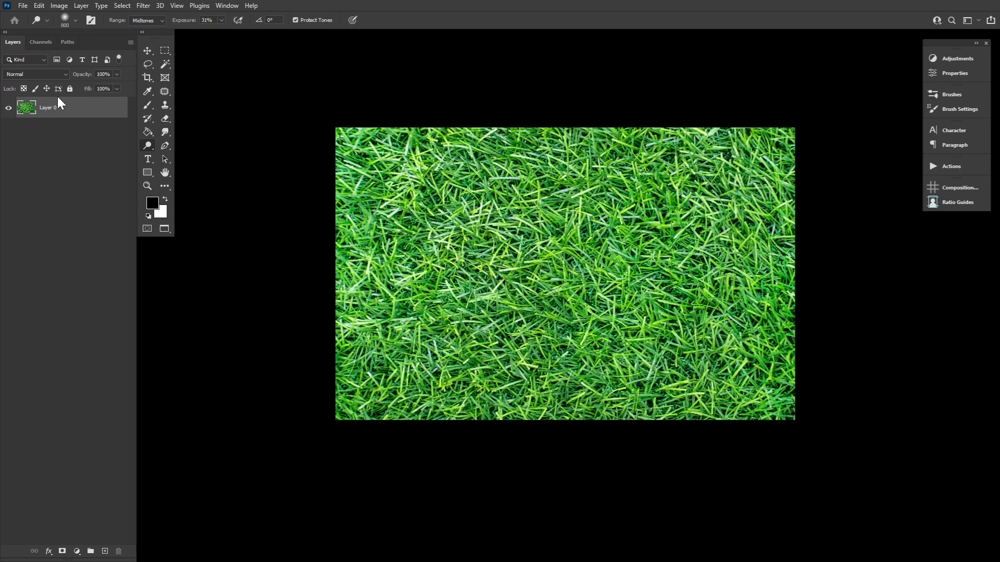
Even out the remaining tones by burning midtones at 30% exposure and dodging with a 1200 px brush at 31% exposure.
right_click(148, 146)
left_click(190, 155)
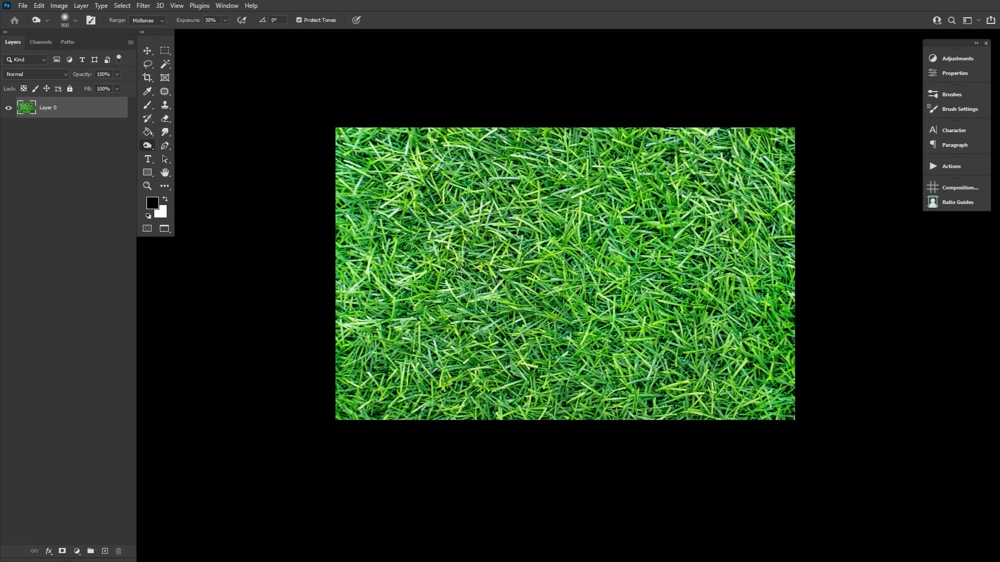
right_click(148, 146)
left_click(191, 145)
key("bracketright")
key("bracketright")
key("bracketright")
key("bracketright")
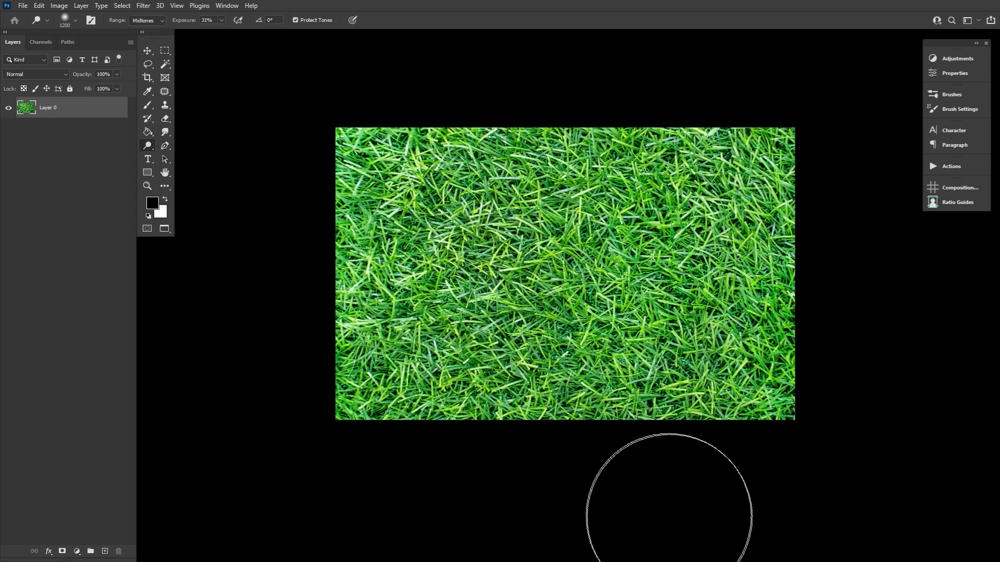
left_click(164, 172)
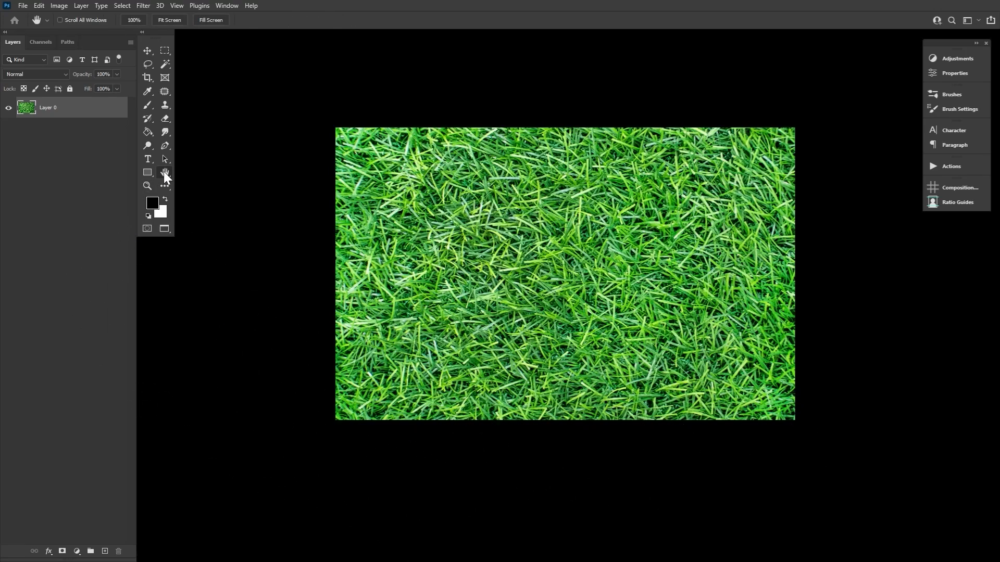
Crop the image slightly tighter on all sides with Delete Cropped Pixels enabled.
left_click(148, 78)
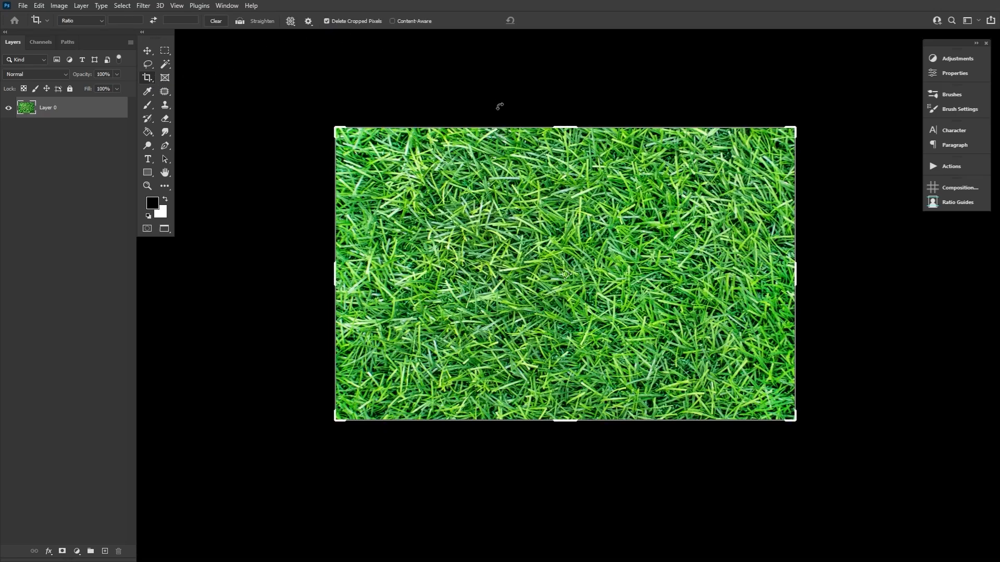
left_click(567, 124)
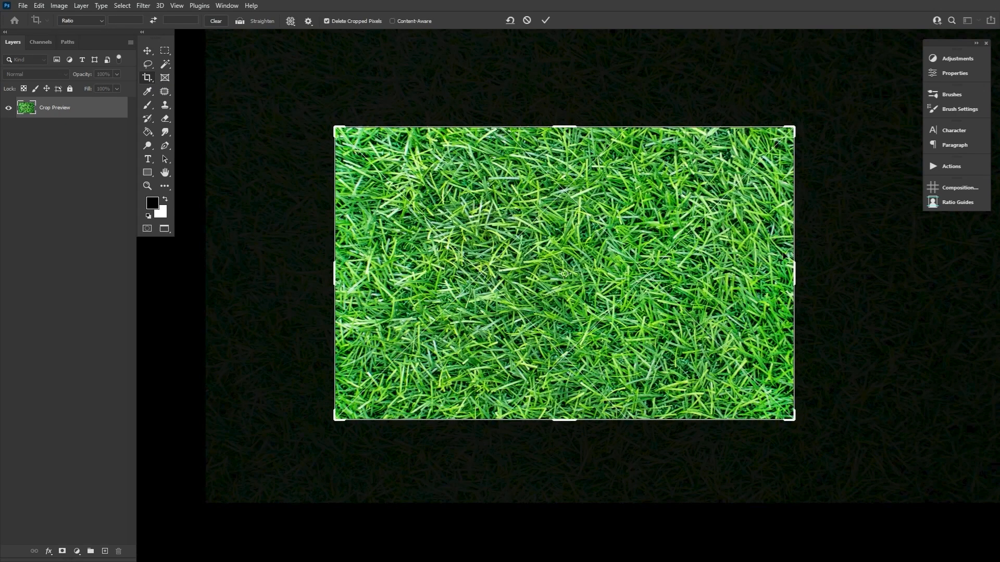
left_click_drag(795, 265, 782, 265)
left_click_drag(556, 129, 561, 136)
left_click_drag(788, 274, 783, 273)
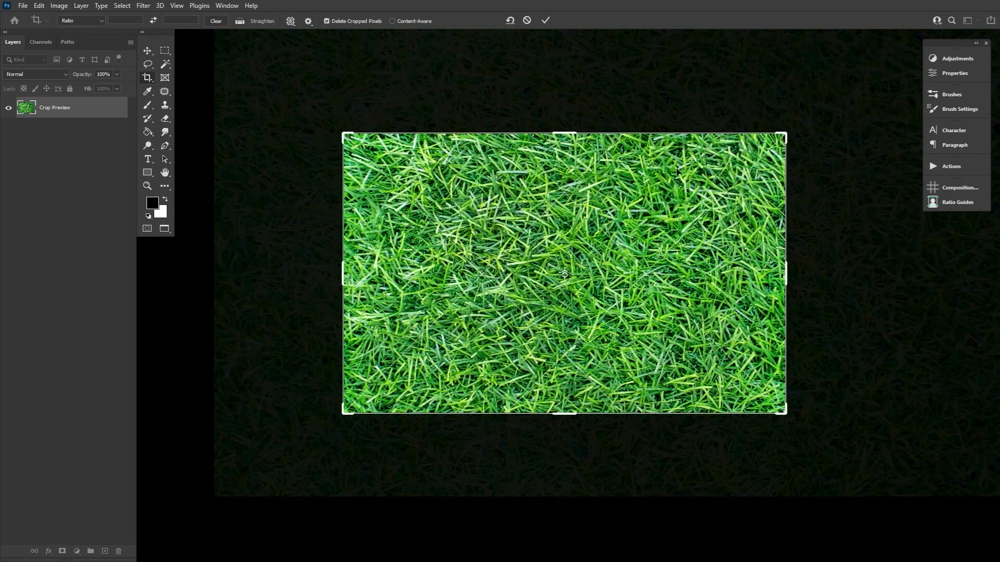
left_click(546, 20)
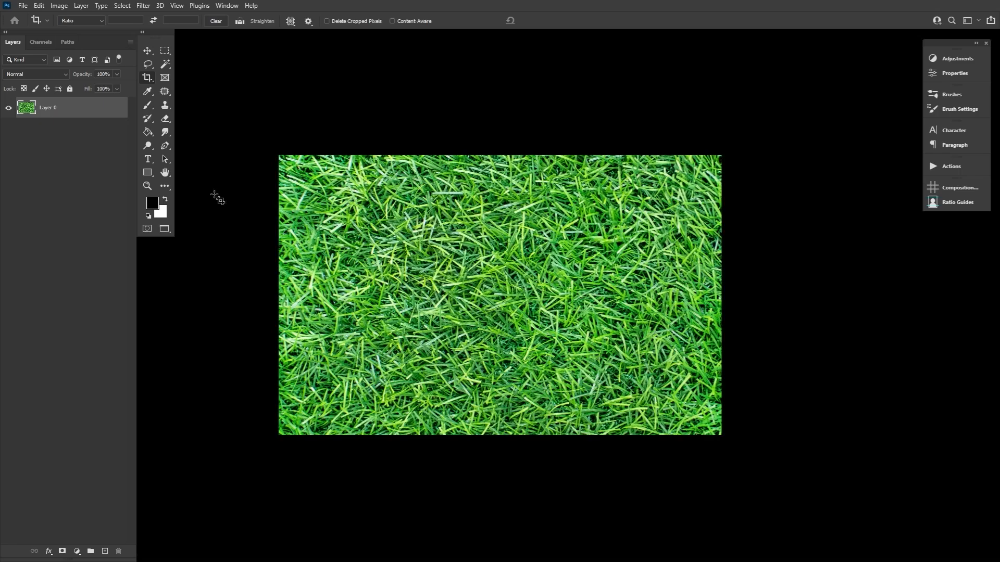
left_click(164, 172)
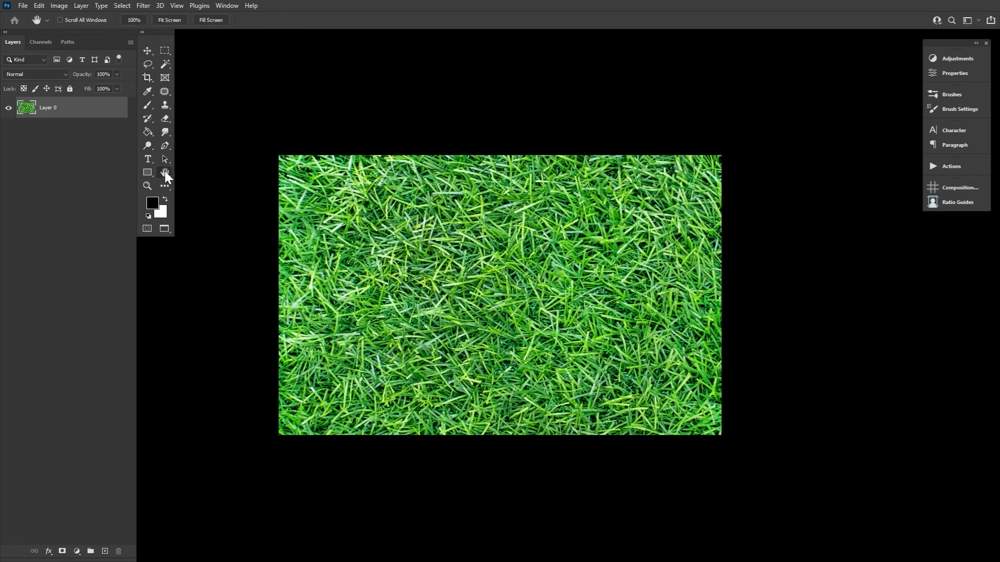
left_click(141, 6)
mouse_move(214, 219)
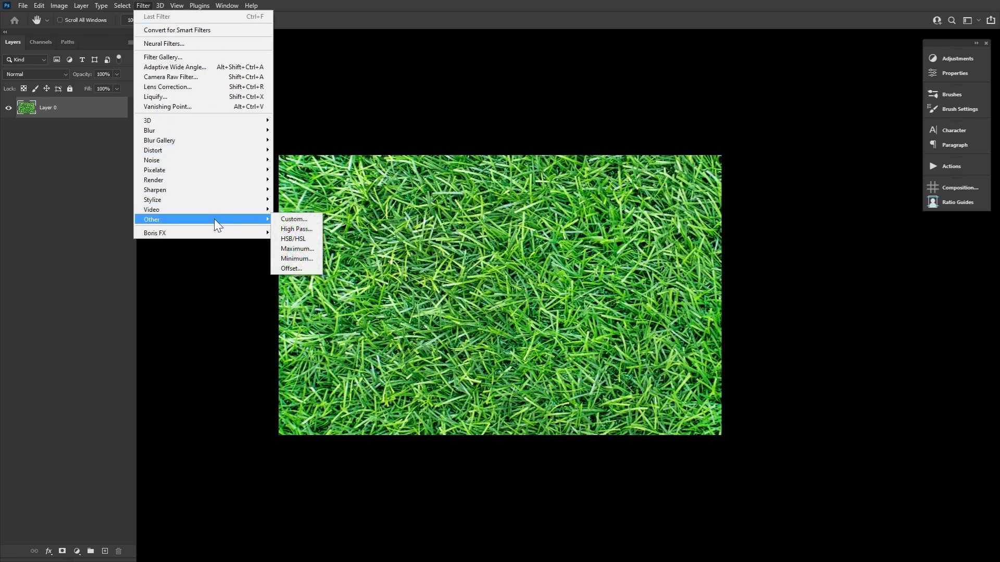
left_click(214, 278)
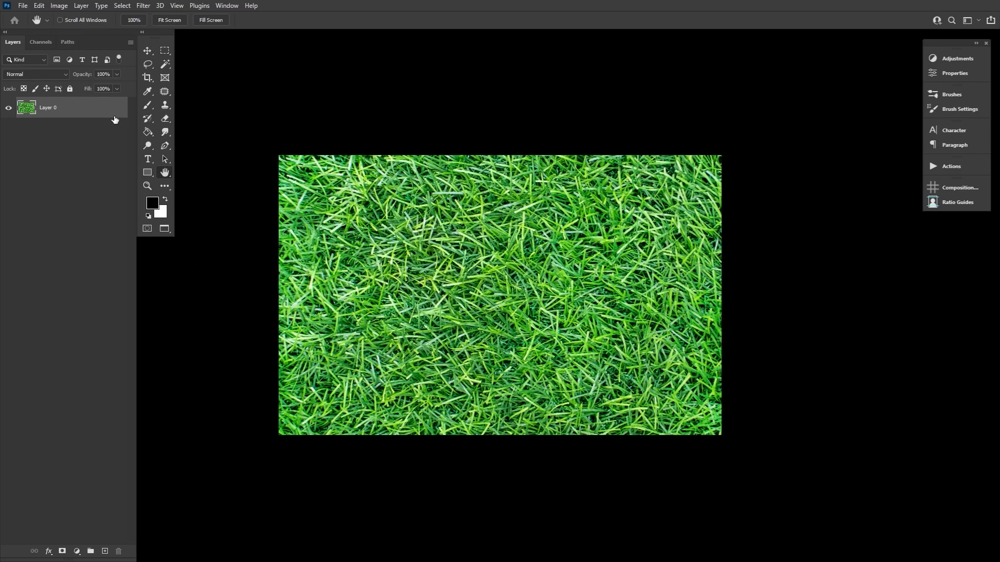
Try shifting the grass layer sideways to the left with the Move tool, and undo the shift.
left_click(149, 48)
left_click_drag(535, 290, 513, 286)
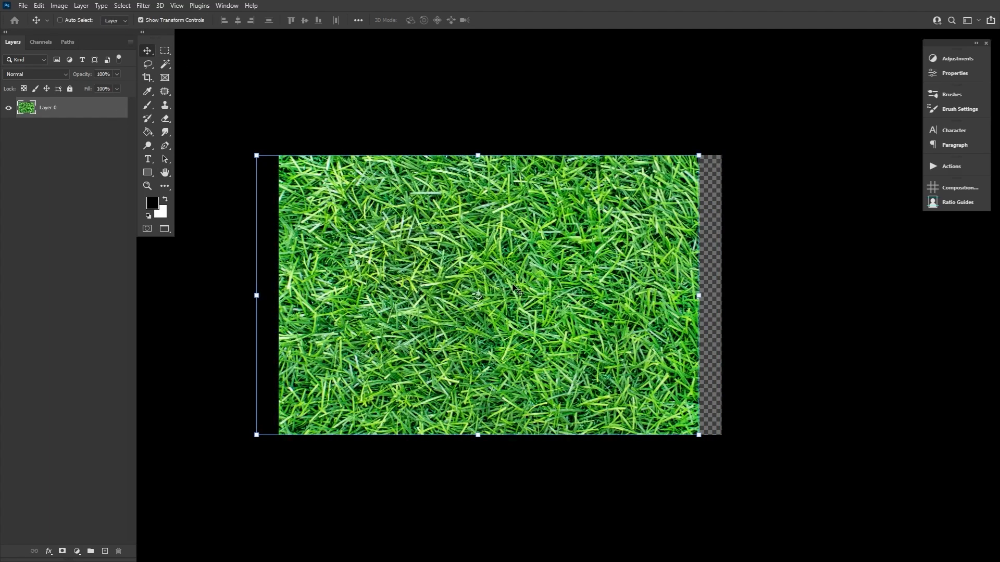
key("ctrl+z")
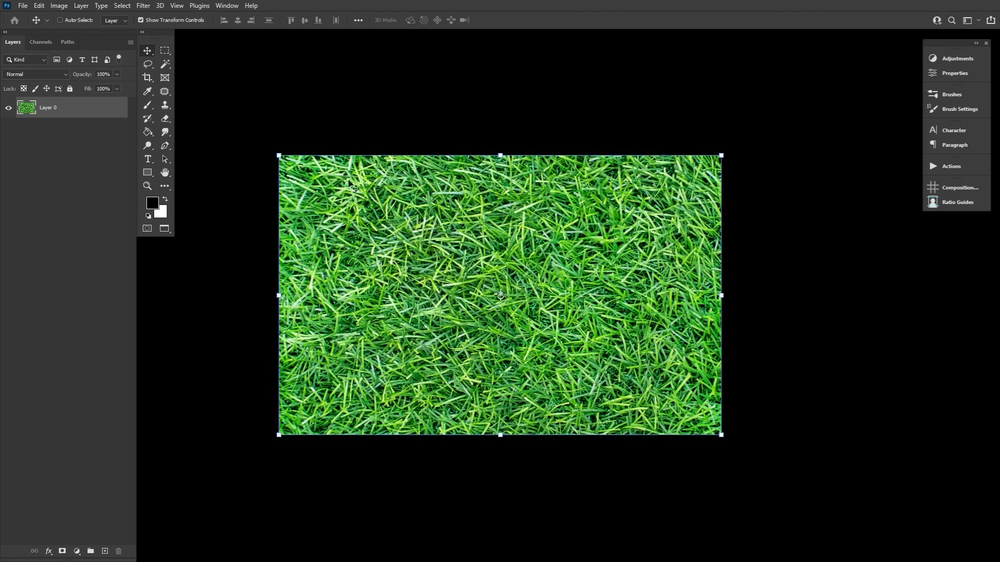
Apply the Offset filter with -400 pixels horizontal and -400 pixels vertical, using Wrap Around for the undefined areas.
left_click(141, 6)
mouse_move(190, 217)
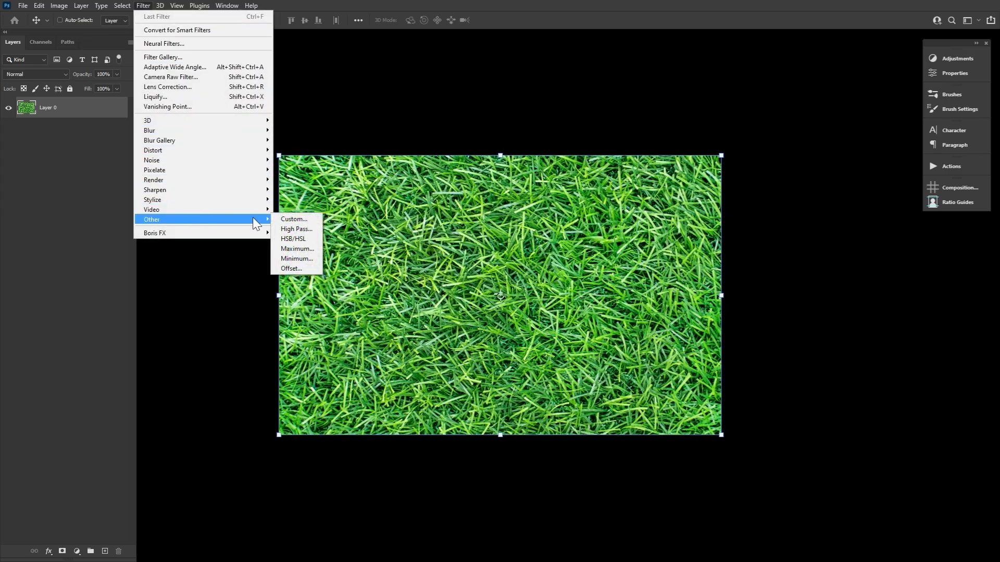
left_click(300, 266)
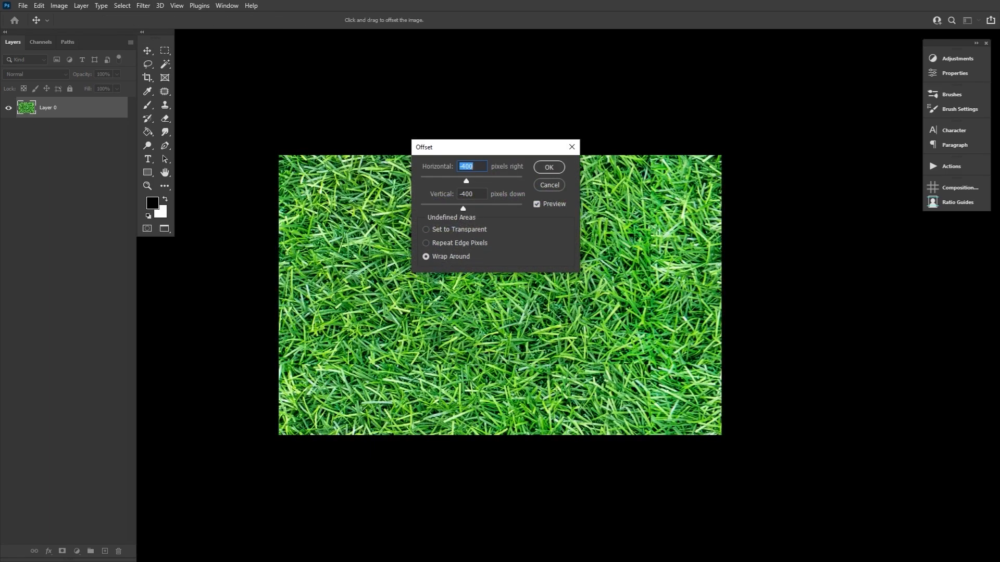
left_click(543, 206)
left_click(543, 205)
left_click(549, 169)
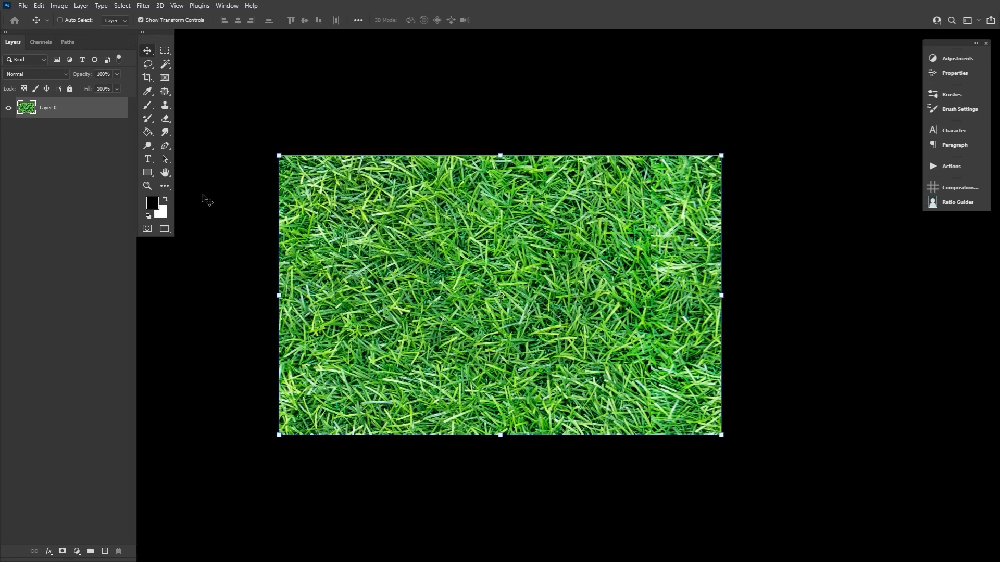
Patch the vertical seam over the image's full height with the Content-Aware Patch tool, sampling grass to its left.
left_click(147, 186)
left_click_drag(675, 408, 723, 407)
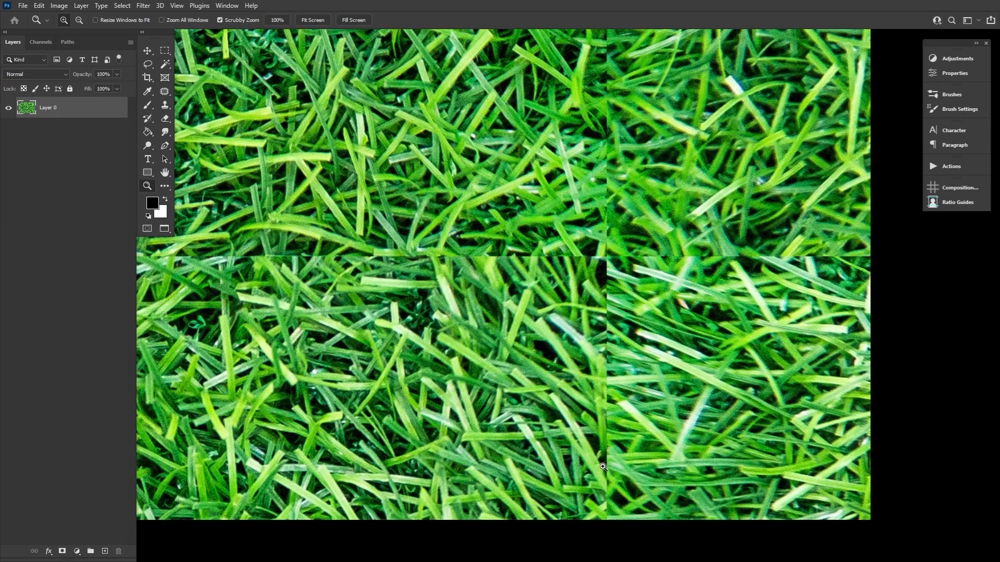
left_click_drag(615, 353, 561, 351)
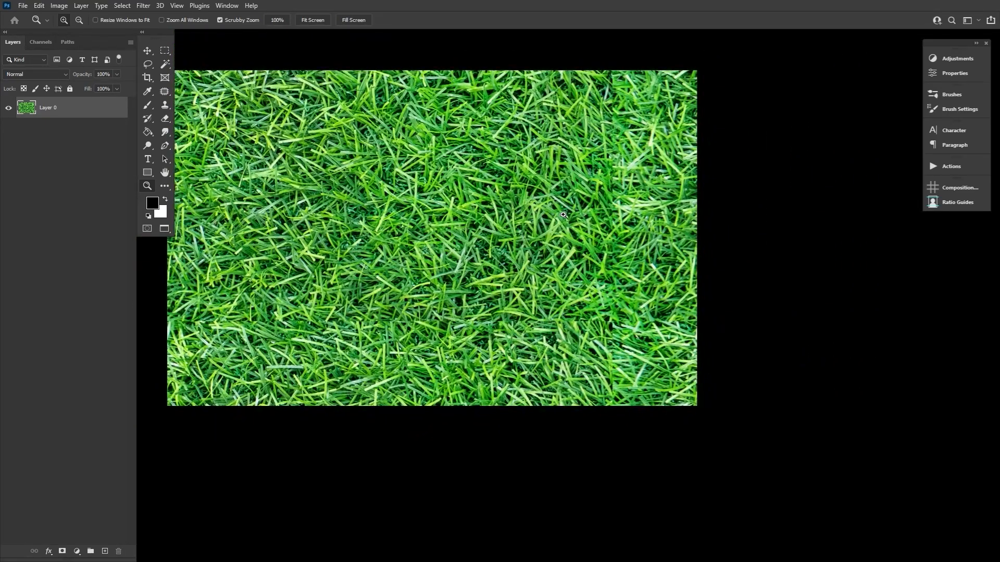
left_click_drag(563, 216, 532, 288)
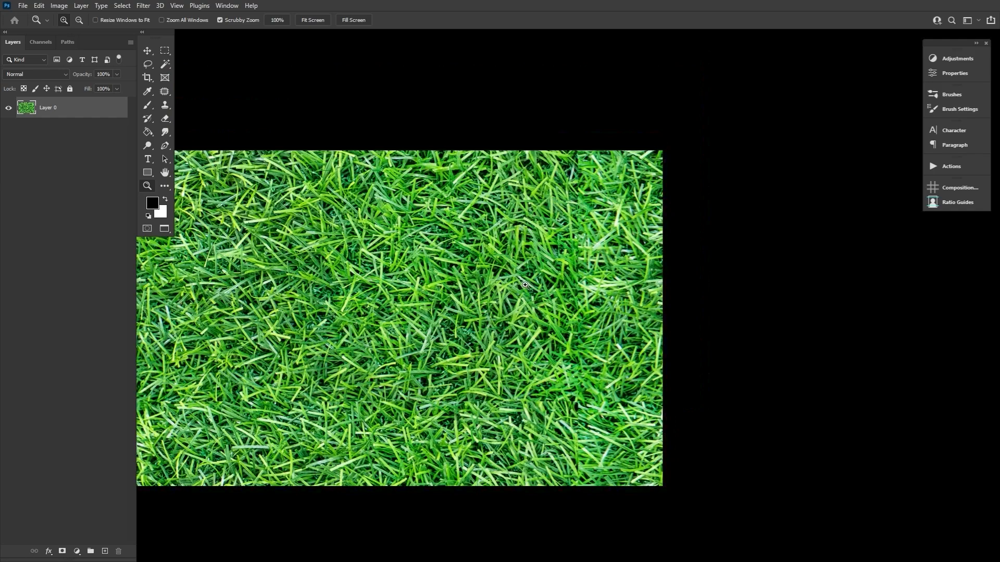
left_click(164, 91)
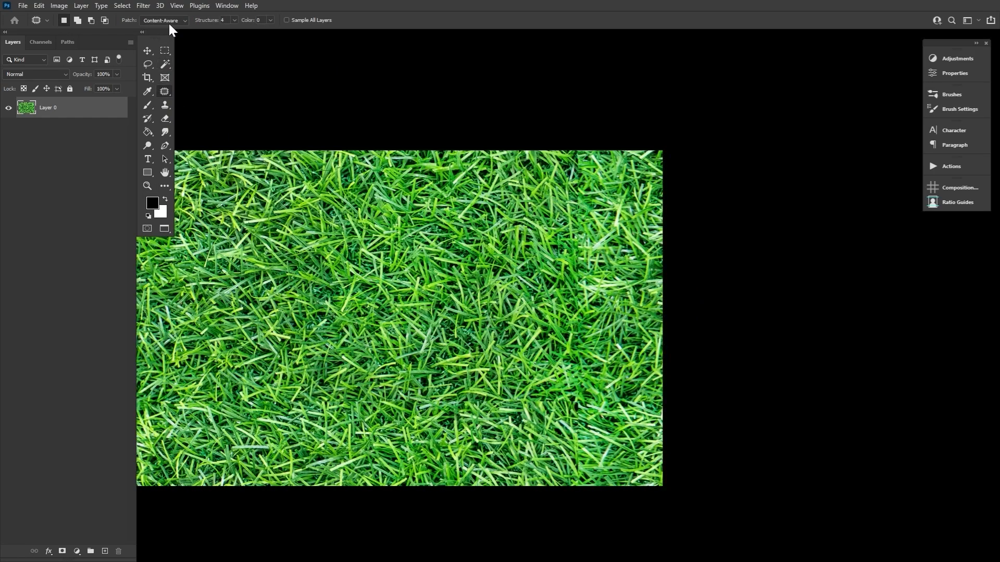
mouse_move(563, 152)
left_mouse_down()
mouse_move(552, 418)
mouse_move(578, 495)
mouse_move(611, 391)
mouse_move(608, 191)
mouse_move(581, 148)
mouse_move(562, 152)
left_mouse_up()
left_click_drag(557, 246, 346, 247)
left_click_drag(424, 368, 565, 340)
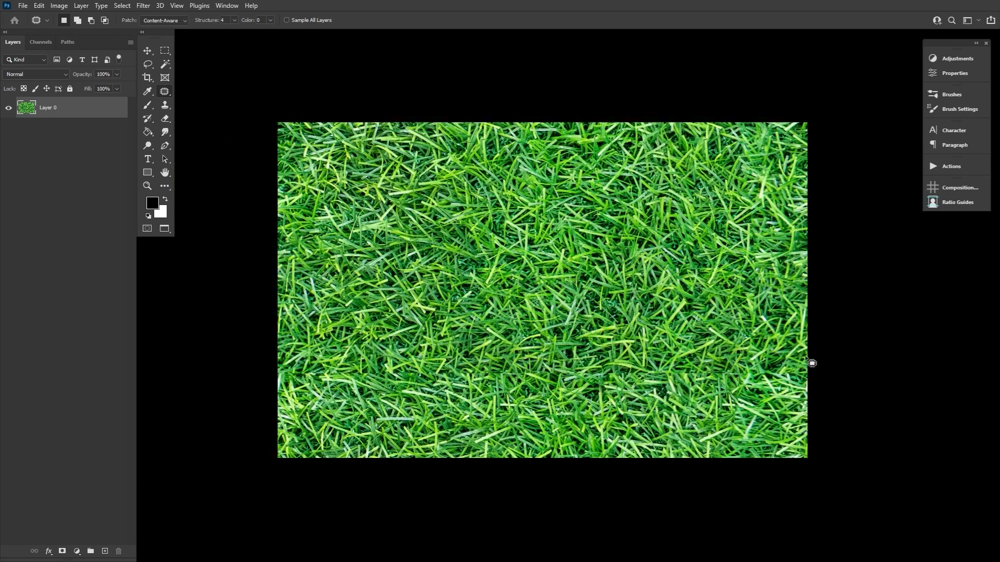
Patch the horizontal seam across the image's full width with grass sampled from above it, and clear the selection.
mouse_move(829, 369)
left_mouse_down()
mouse_move(503, 347)
mouse_move(277, 358)
mouse_move(297, 396)
mouse_move(804, 400)
mouse_move(831, 392)
left_mouse_up()
left_click_drag(514, 365, 515, 263)
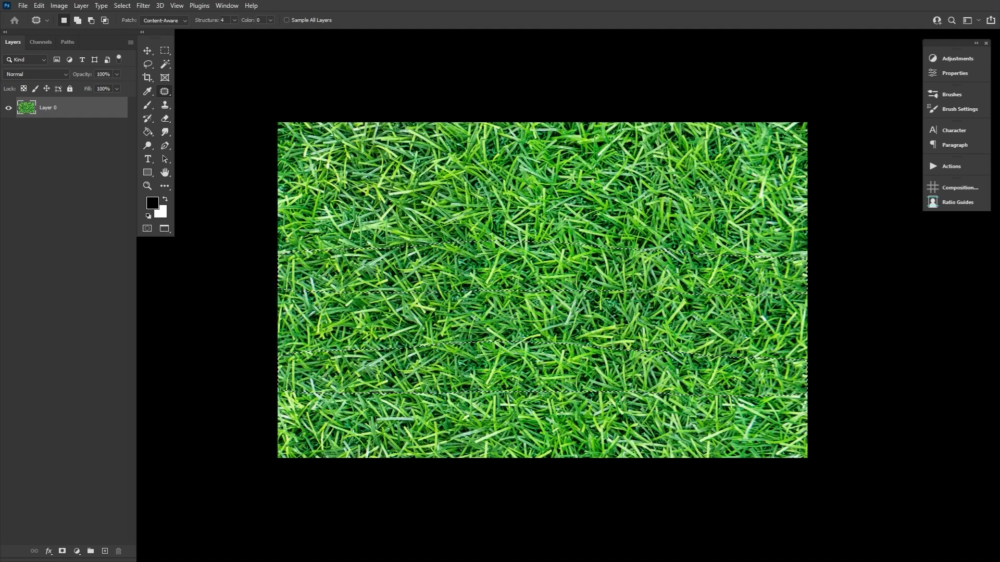
key("ctrl+d")
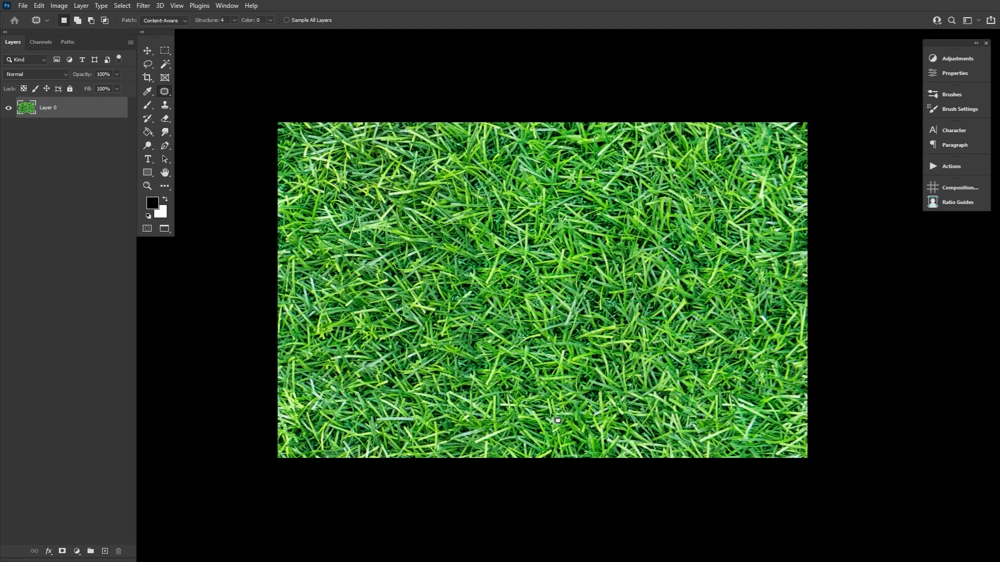
Patch the leftover seam area in the lower right of the grass with texture from its left, and clear the selection.
left_click_drag(557, 331, 502, 361)
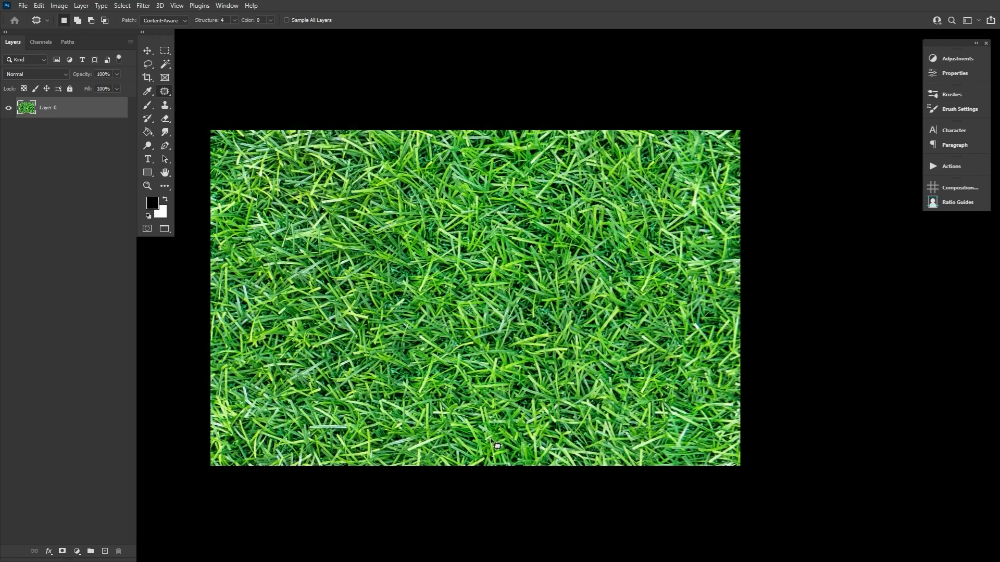
left_click_drag(680, 393, 603, 395)
key("ctrl+d")
Add a Curves adjustment above the grass and darken it with a point at input 83, output 64.
left_click(953, 73)
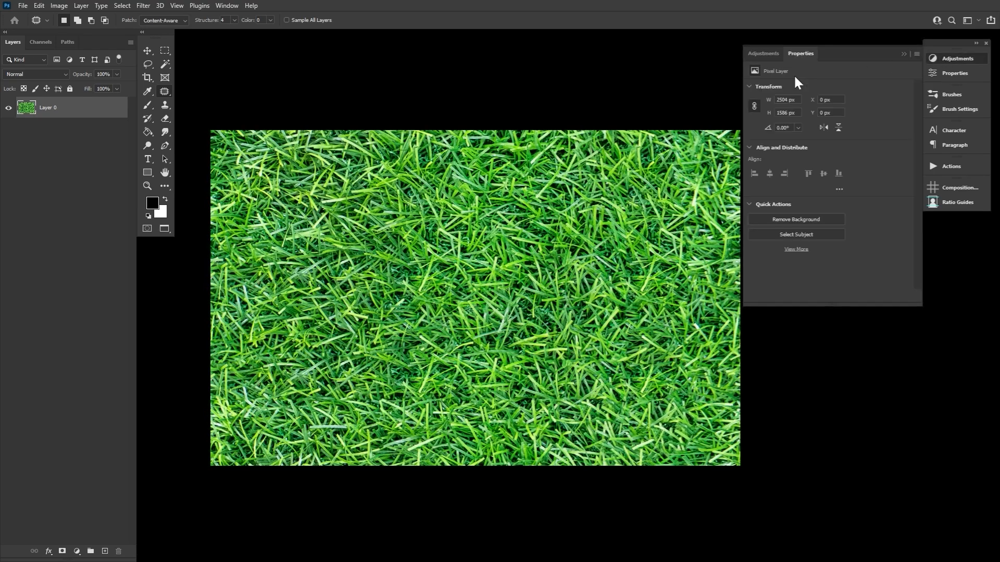
left_click_drag(816, 202, 815, 212)
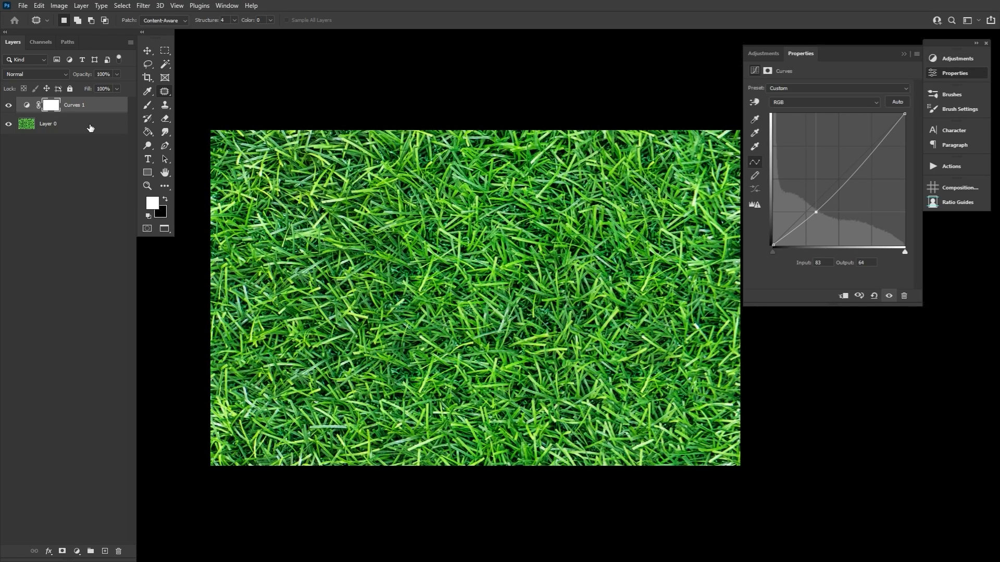
Lighten darker grass on Layer 0 with the Dodge tool, using Midtones, 31% exposure and a 1200 px brush.
left_click(90, 127)
left_click(147, 146)
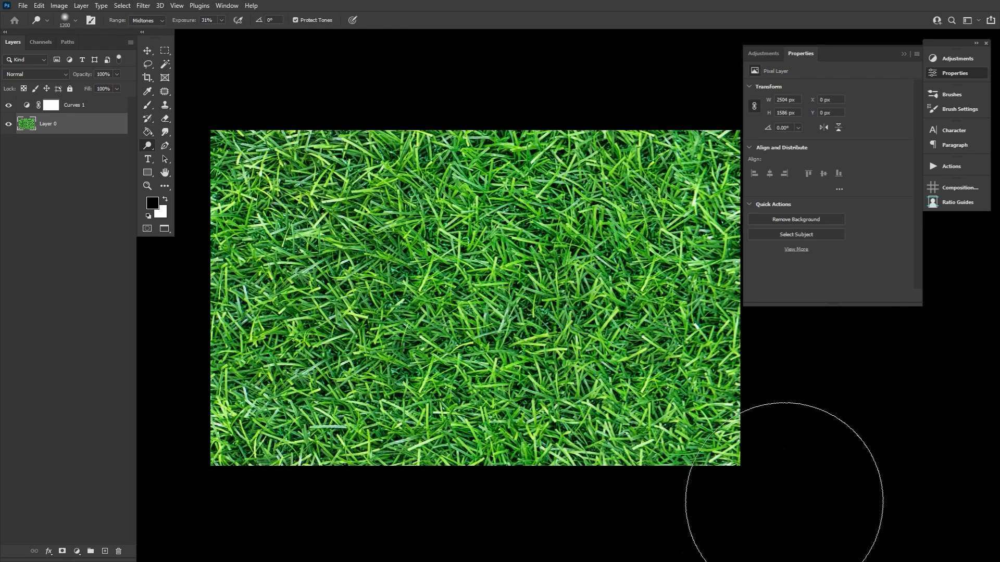
left_click(955, 73)
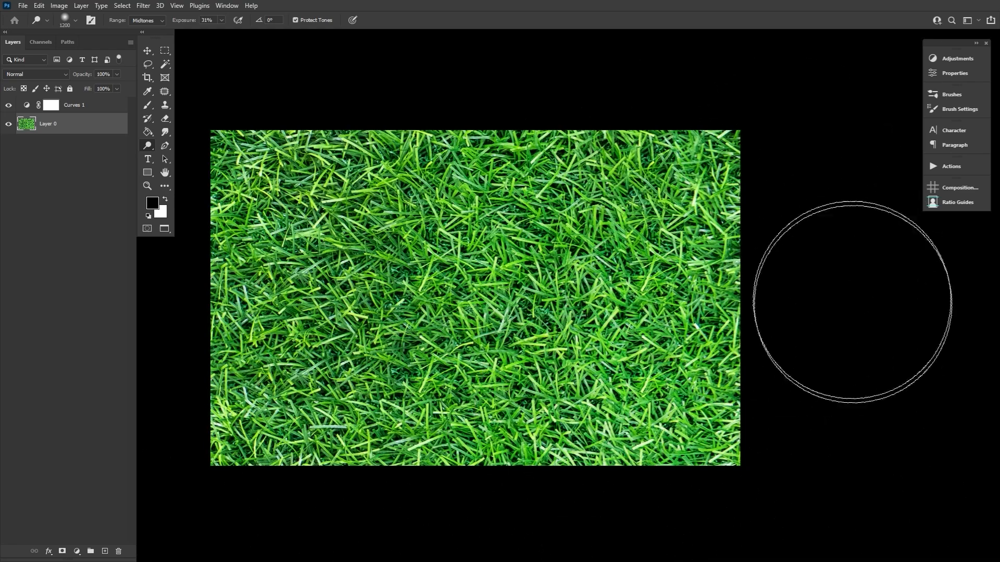
left_click(165, 173)
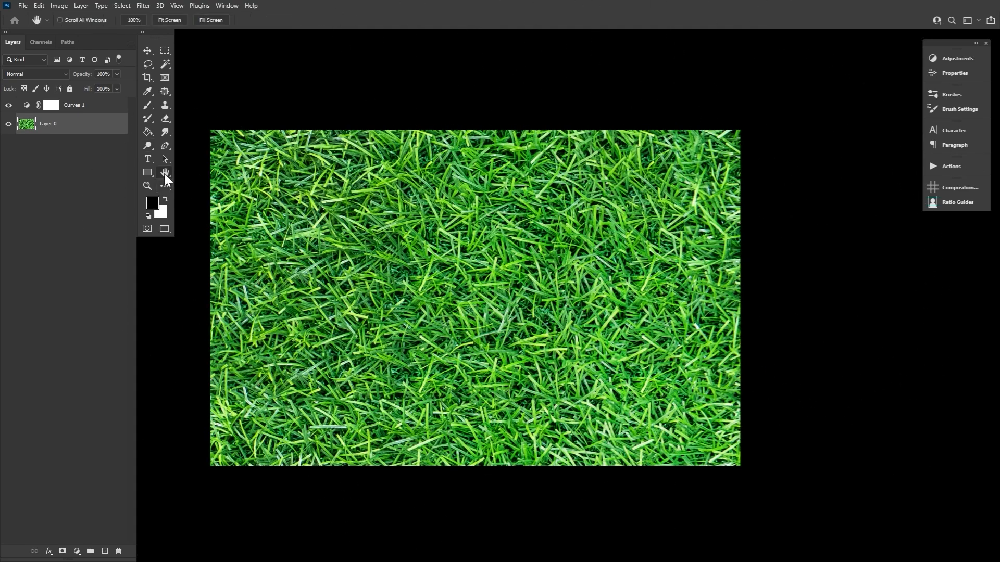
Define the finished grass image as a pattern named "grass texture".
left_click(40, 6)
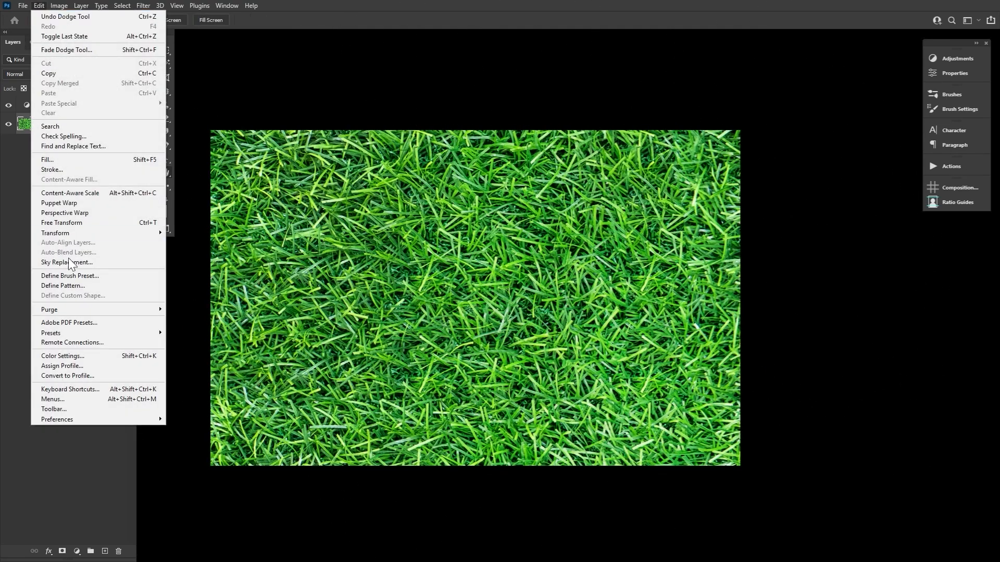
left_click(68, 286)
left_click_drag(165, 509, 450, 259)
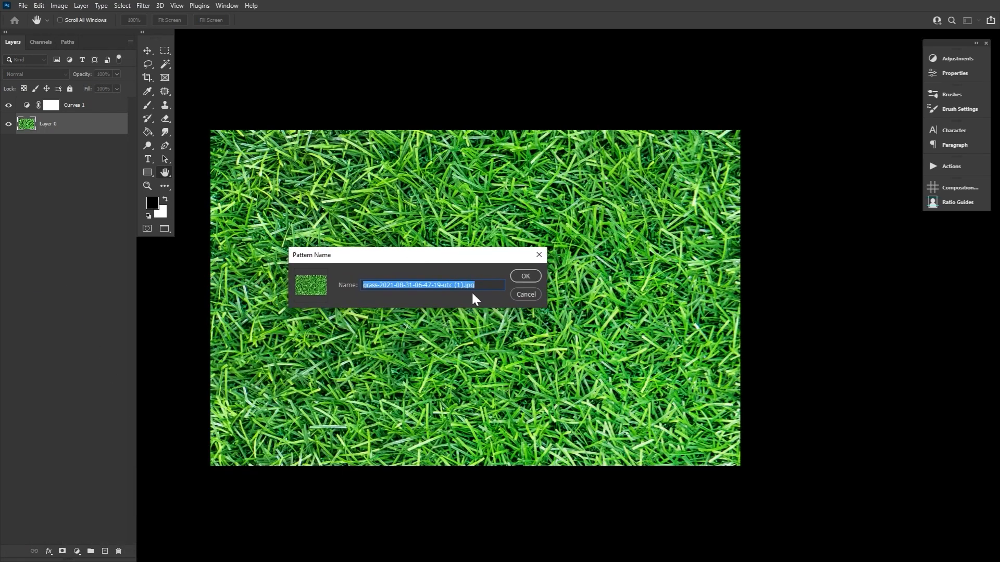
type("grass texture")
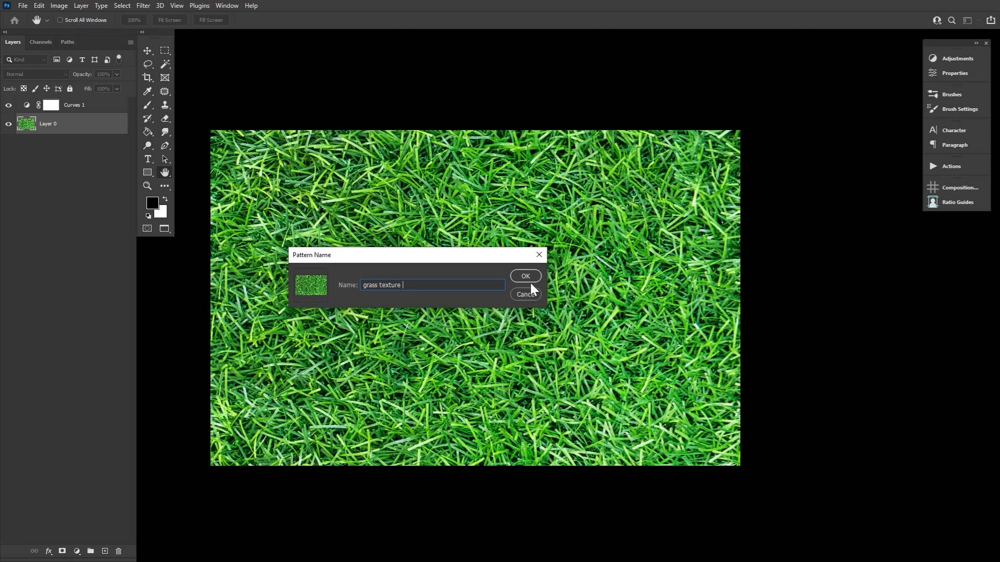
left_click(526, 277)
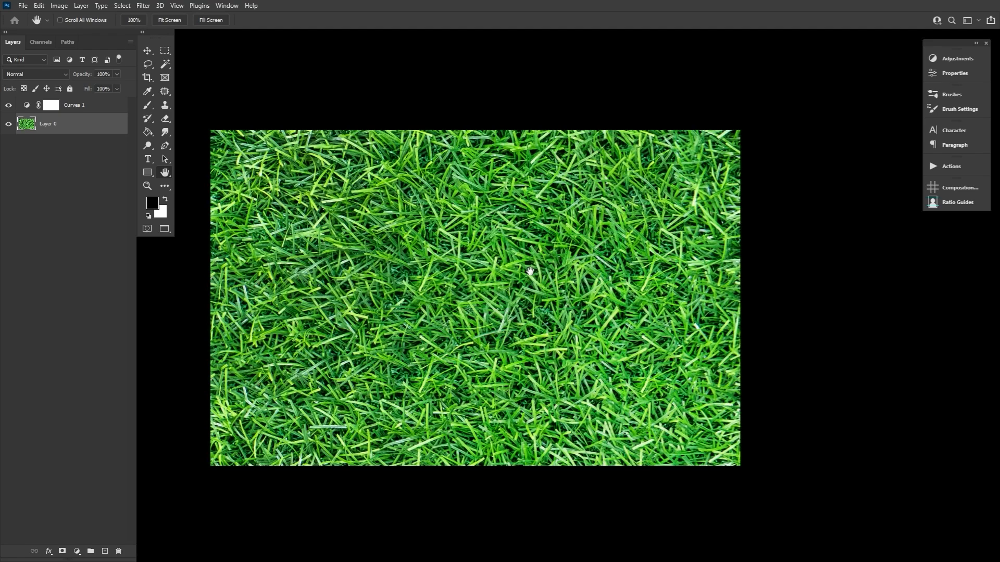
Create a new blank document of 4850 x 4943 pixels at 72 ppi with a white background.
left_click(23, 6)
left_click(26, 14)
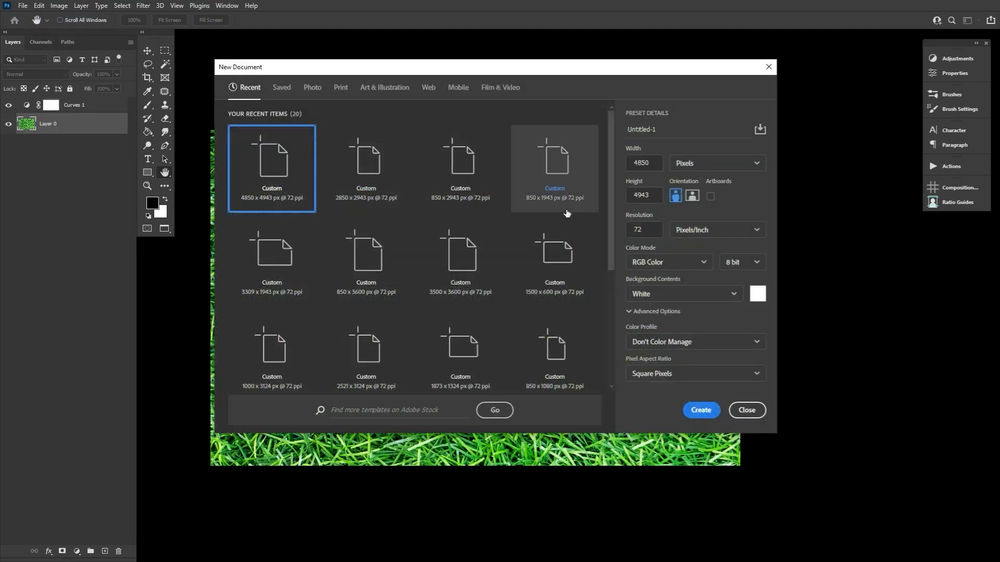
left_click(641, 164)
left_click(642, 195)
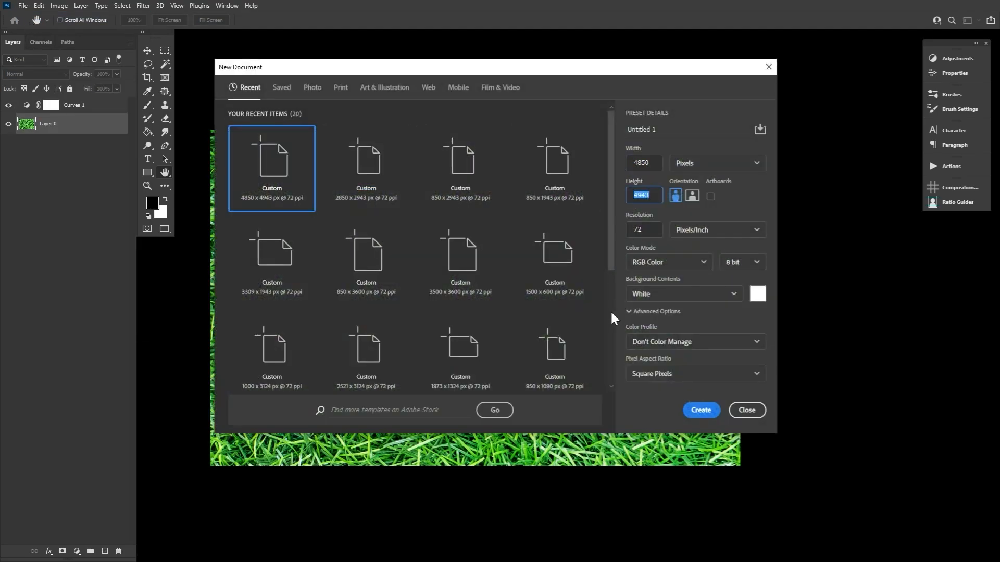
left_click(701, 410)
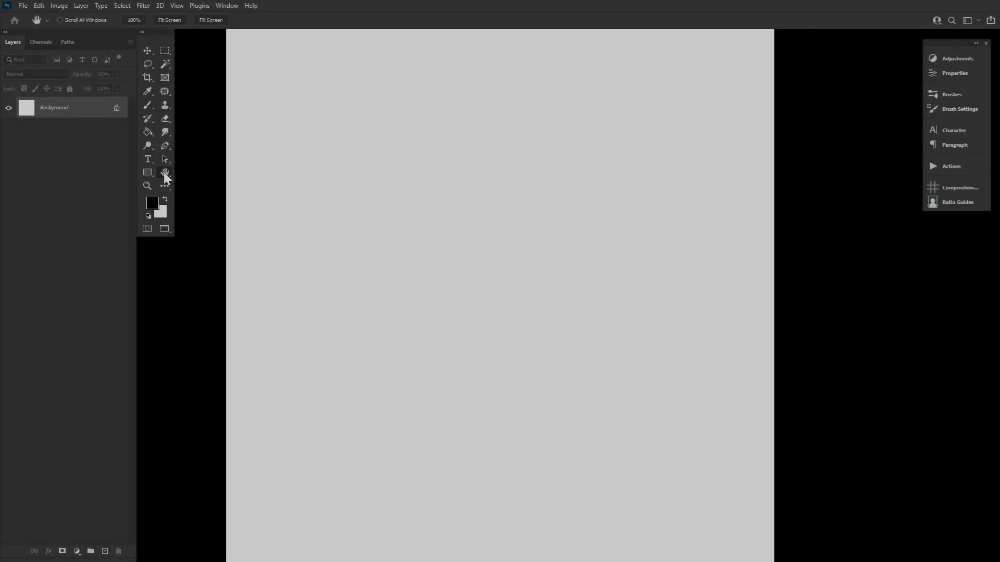
Add a Pattern fill layer and choose the newly defined grass pattern, the last one in the pattern list.
left_click(76, 551)
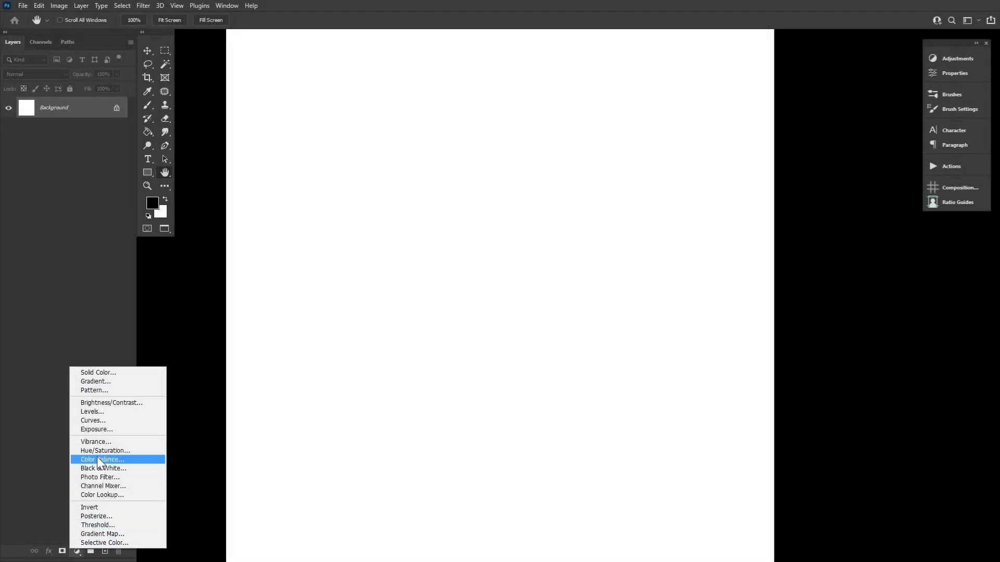
left_click(106, 391)
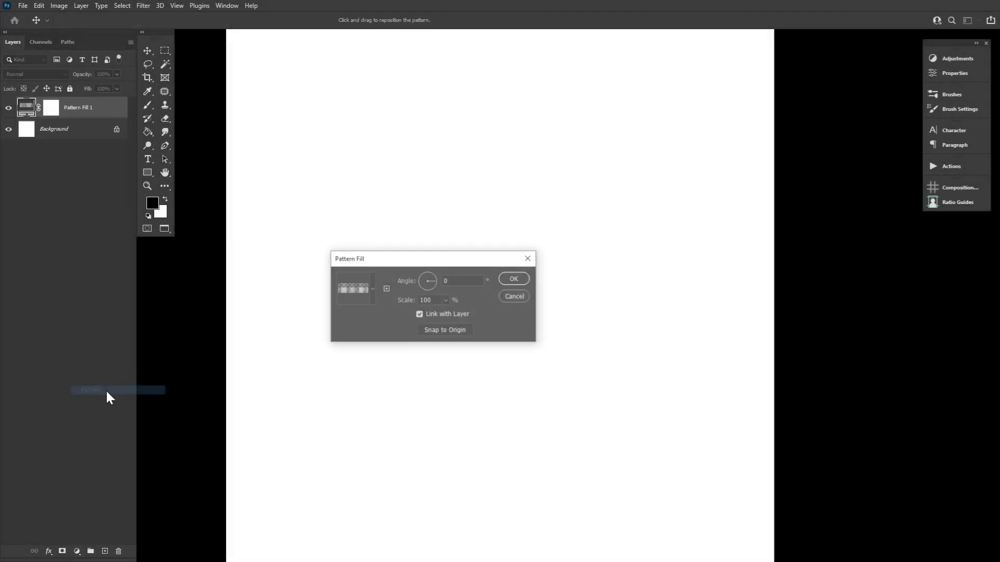
left_click(353, 290)
left_click(335, 383)
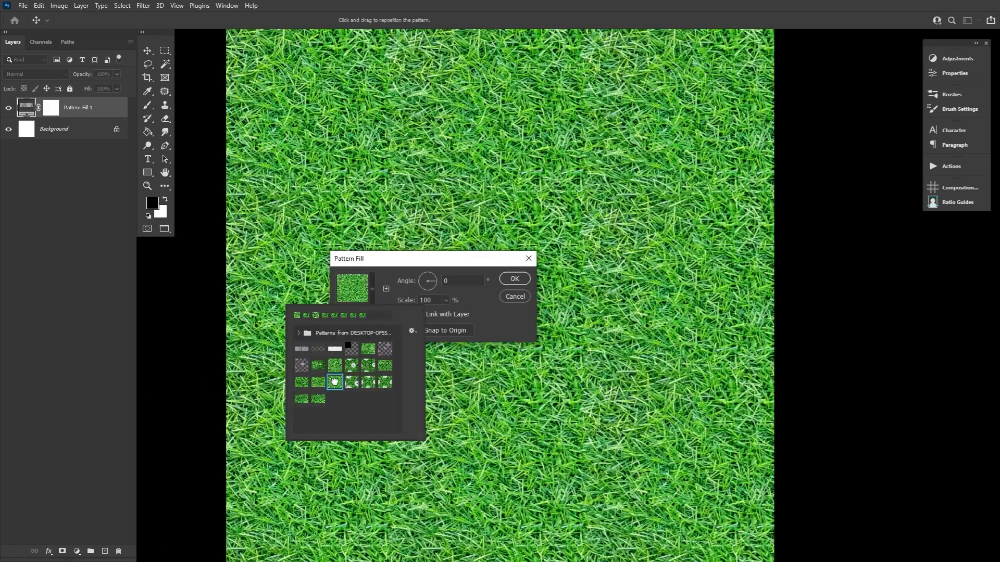
left_click(300, 400)
left_click(319, 400)
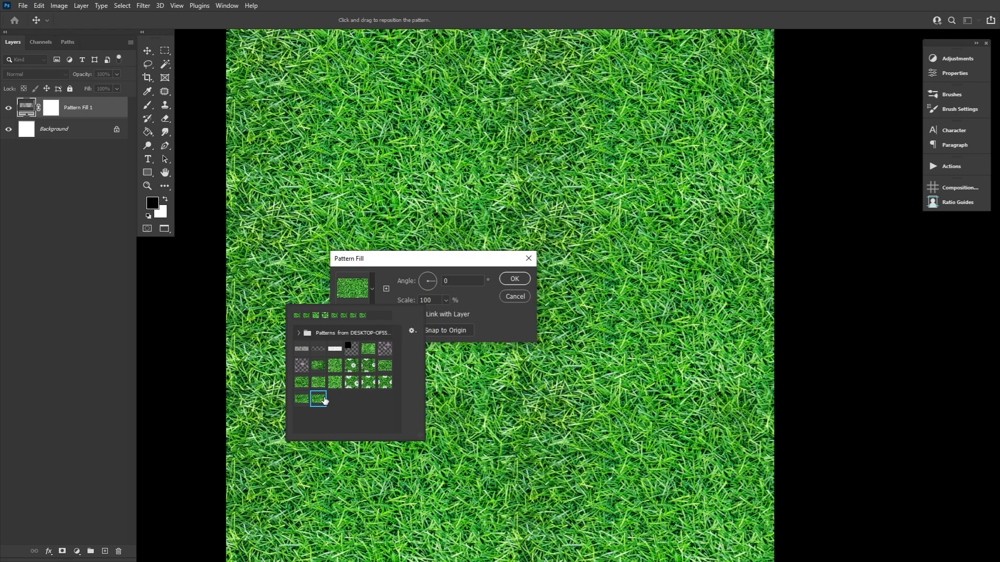
left_click(482, 317)
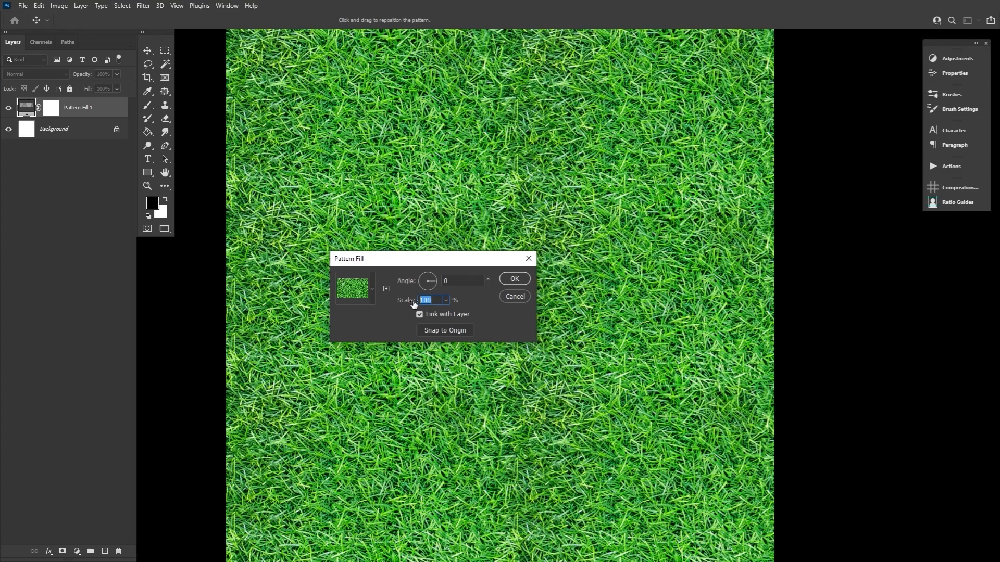
Set the pattern fill's scale to 90% and its angle to about 60 degrees, and apply it.
type("90")
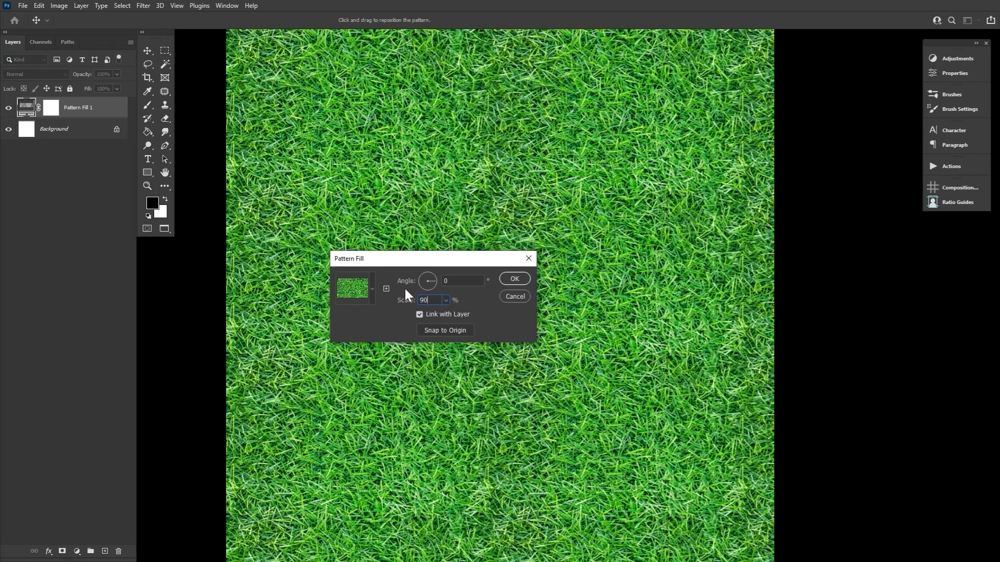
left_click(433, 275)
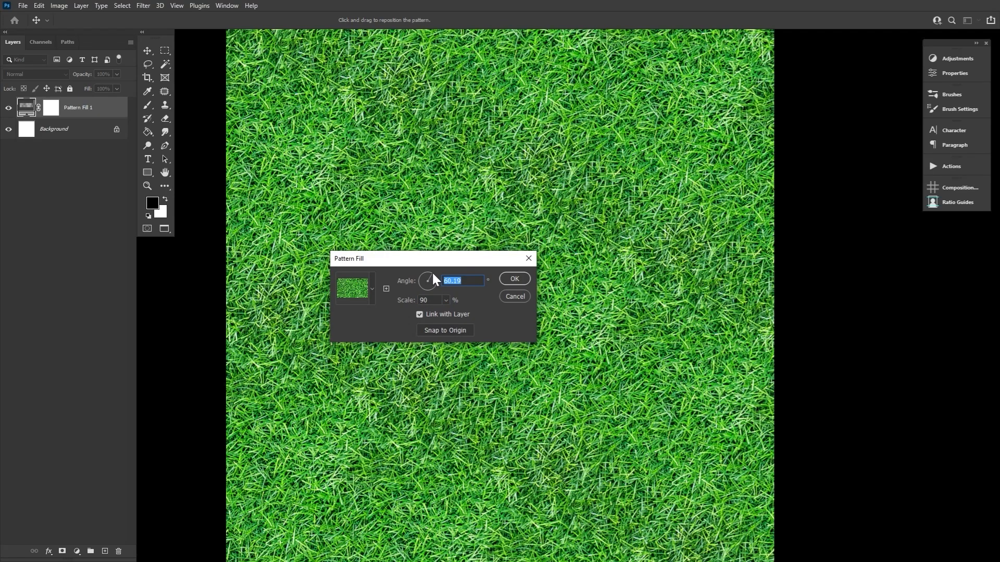
left_click(513, 281)
key("h")
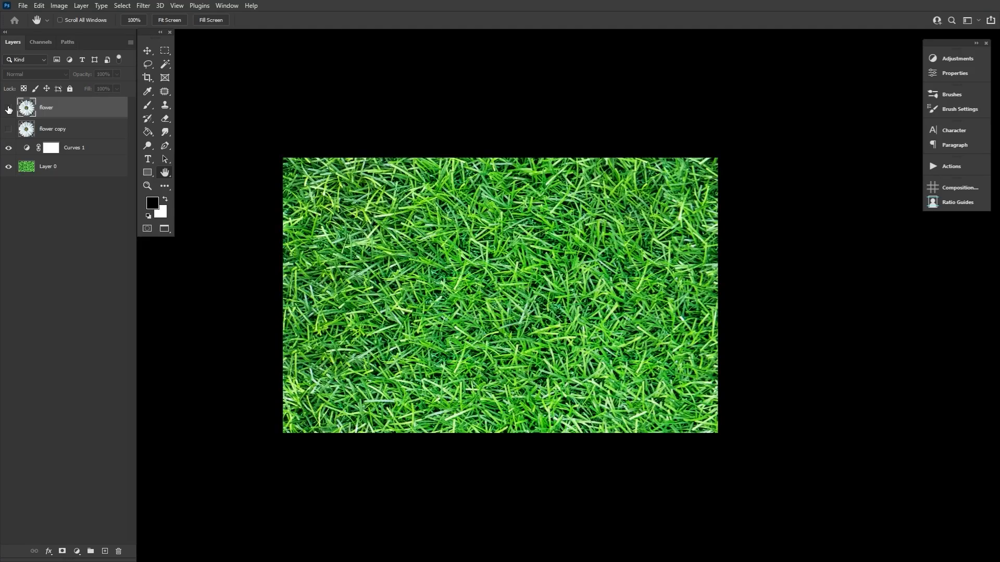
Show both flower layers in the grass document, and cut the left flower's upper half and paste it as a separate layer.
left_click(9, 108)
left_click(8, 130)
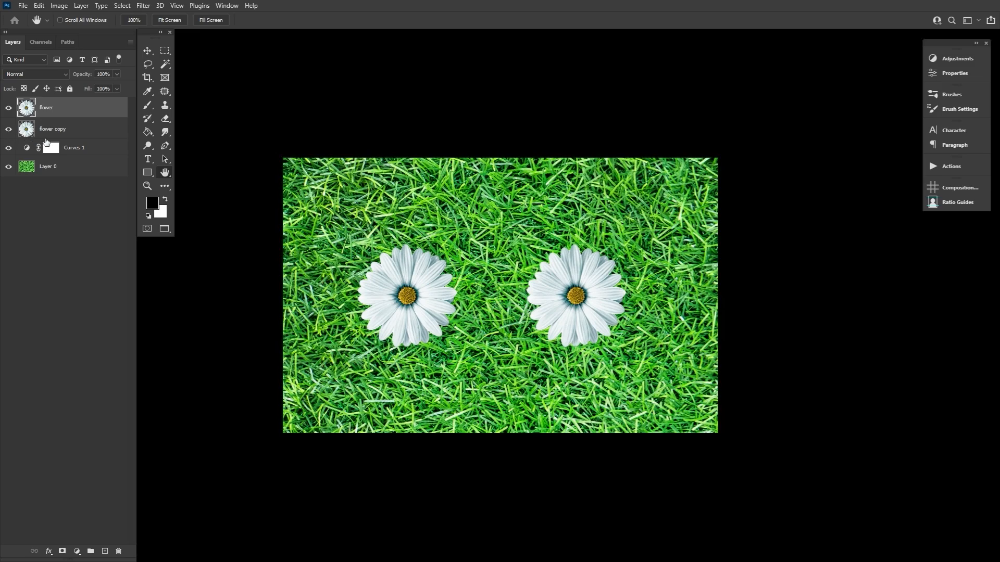
left_click(164, 50)
left_click_drag(352, 217, 479, 295)
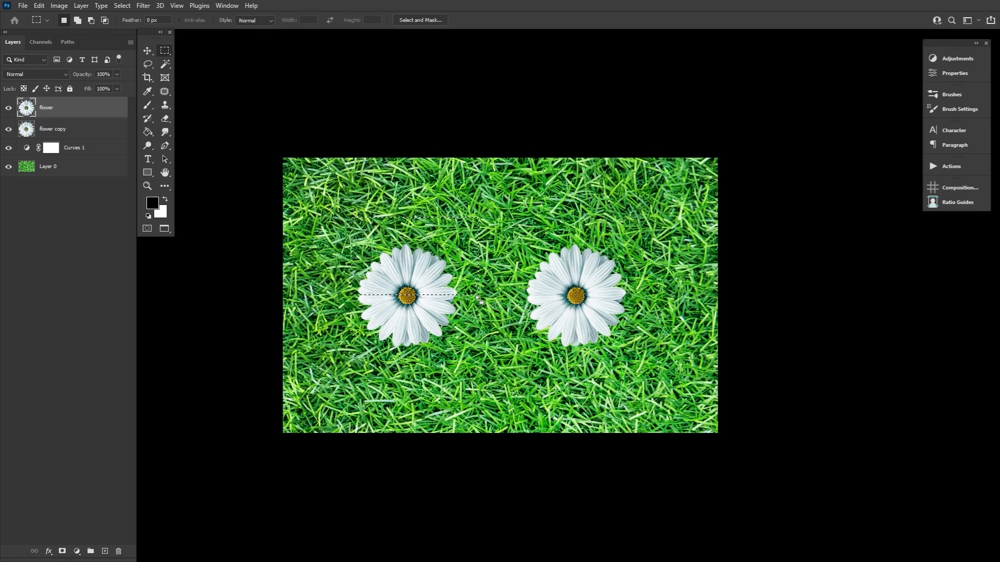
left_click(39, 5)
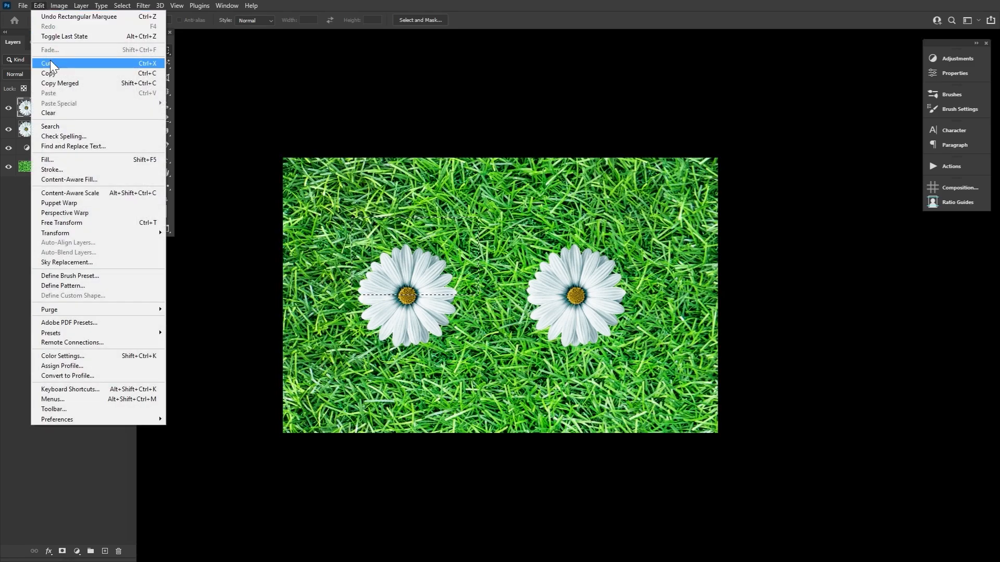
left_click(46, 63)
left_click(39, 6)
left_click(57, 96)
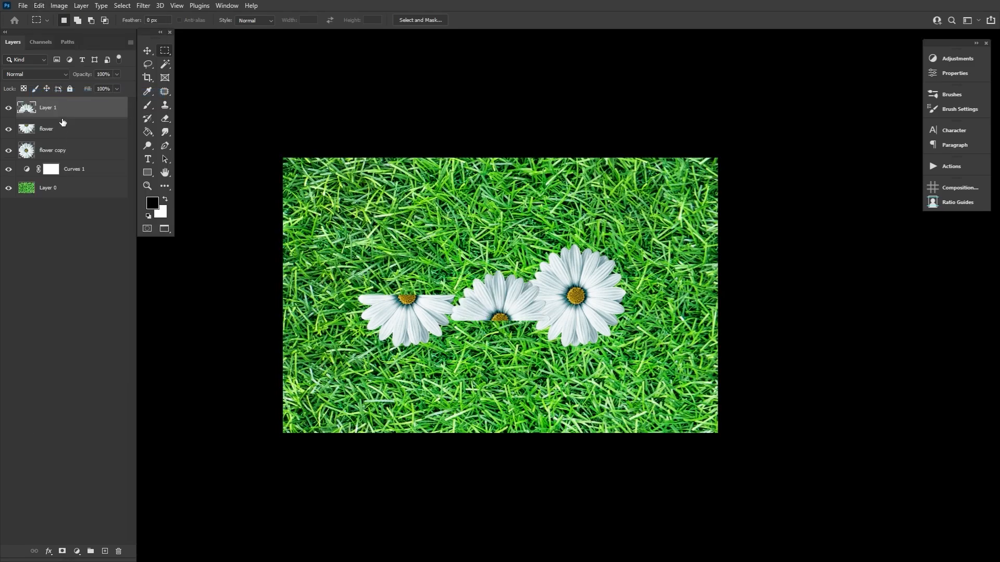
Cut the right half of the flower copy onto its own layer and move it beside the remaining left half.
left_click(64, 156)
left_click_drag(652, 209, 578, 405)
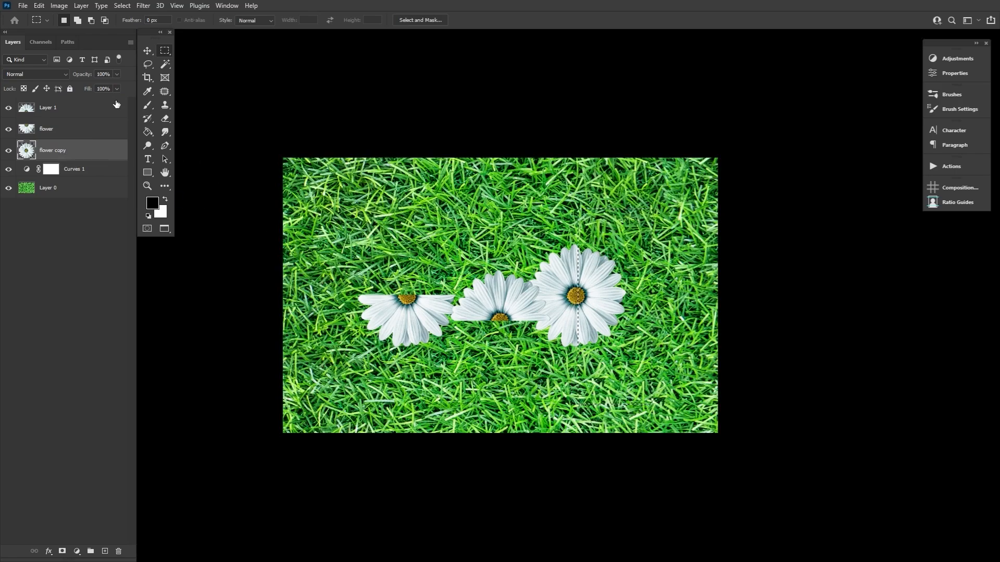
left_click(39, 5)
left_click(47, 63)
left_click(39, 5)
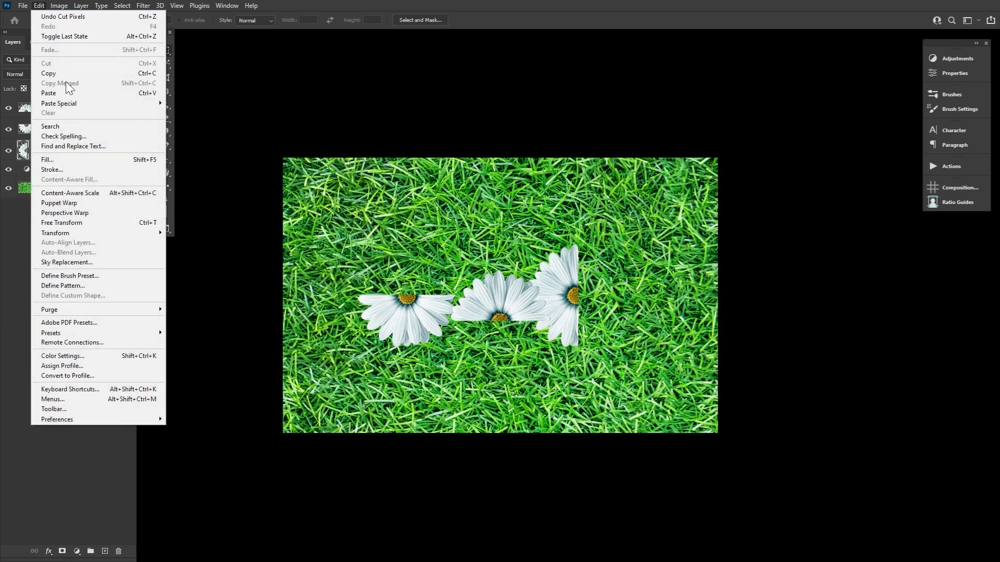
left_click(70, 93)
left_click(148, 52)
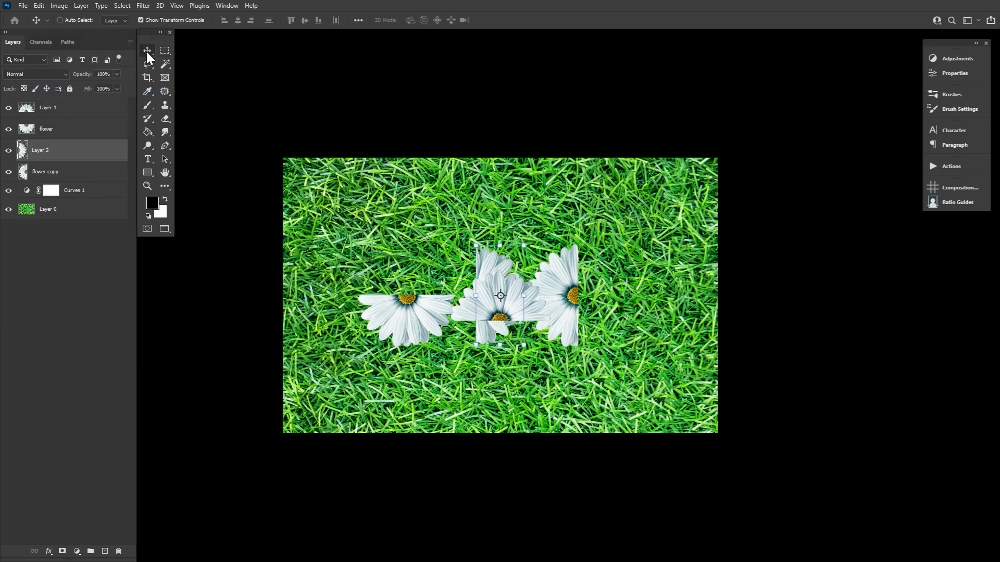
left_click_drag(499, 263, 604, 265)
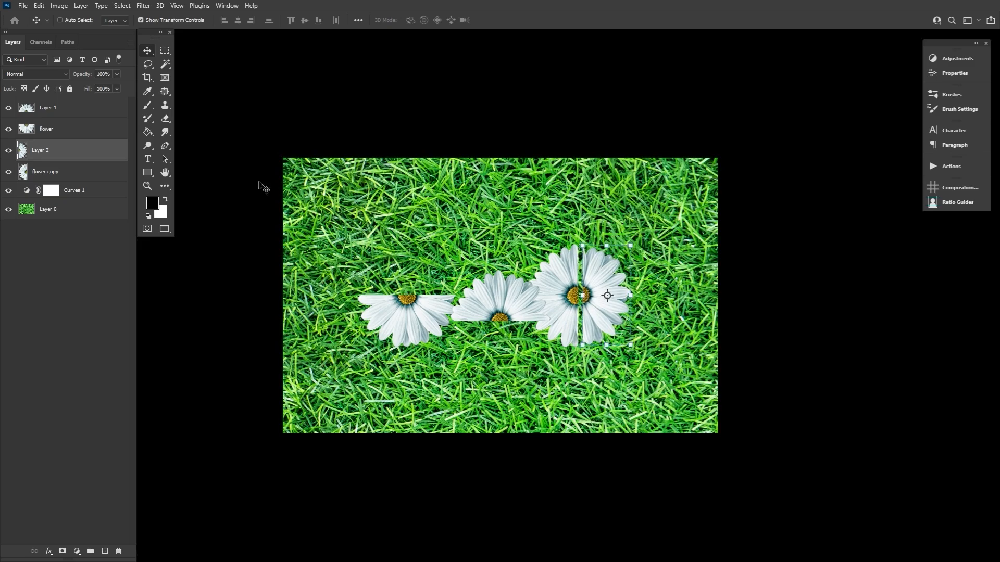
Move the flower's lower half against the canvas's top edge and its upper half against the bottom edge.
left_click(65, 135)
left_click_drag(438, 320, 385, 183)
left_click(91, 152)
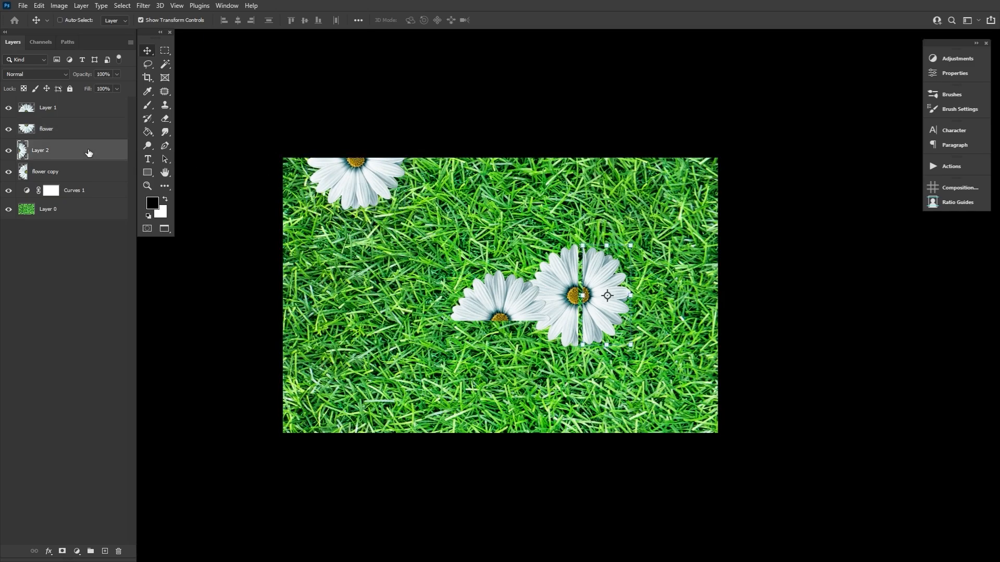
left_click(96, 136)
left_click(87, 109)
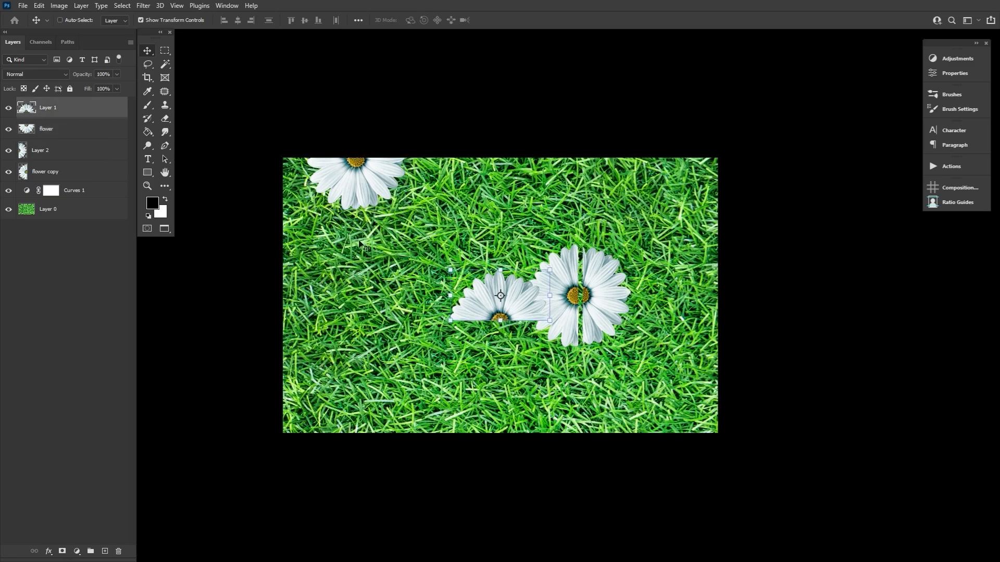
left_click_drag(524, 310, 401, 418)
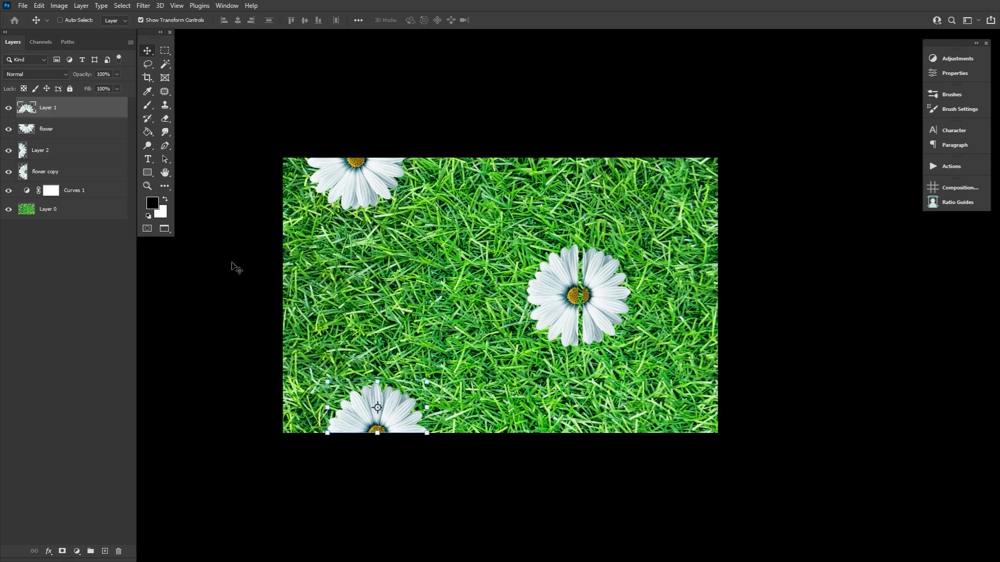
Align the upper and lower flower halves by their horizontal centers and shift both slightly to the right.
left_click(81, 135)
left_click(80, 107, "shift")
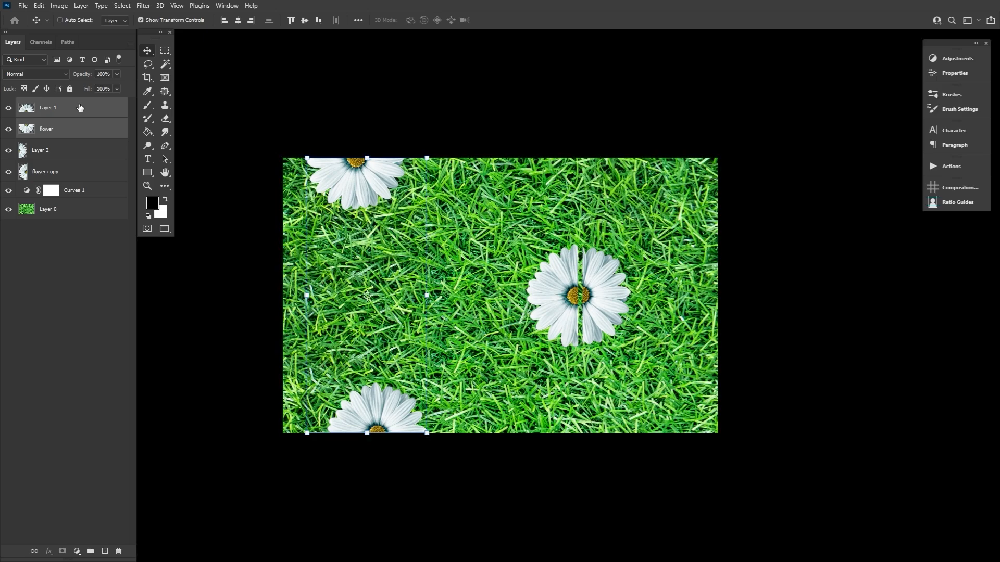
left_click(238, 20)
left_click_drag(372, 176, 399, 177)
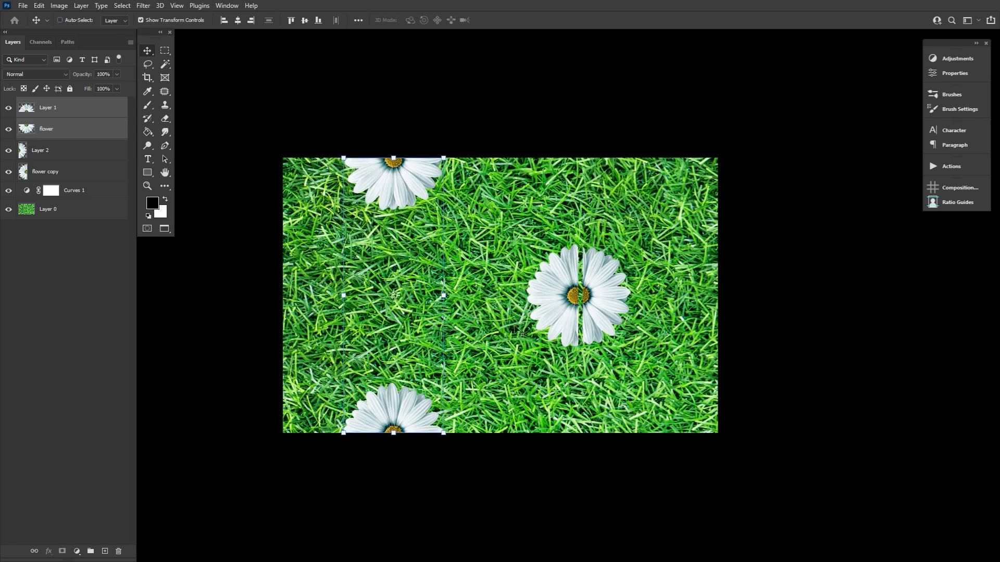
Move the flower copy's right half to the canvas's left edge and its left half to the right edge, aligning their vertical centers.
left_click(97, 158)
left_click_drag(594, 315, 308, 318)
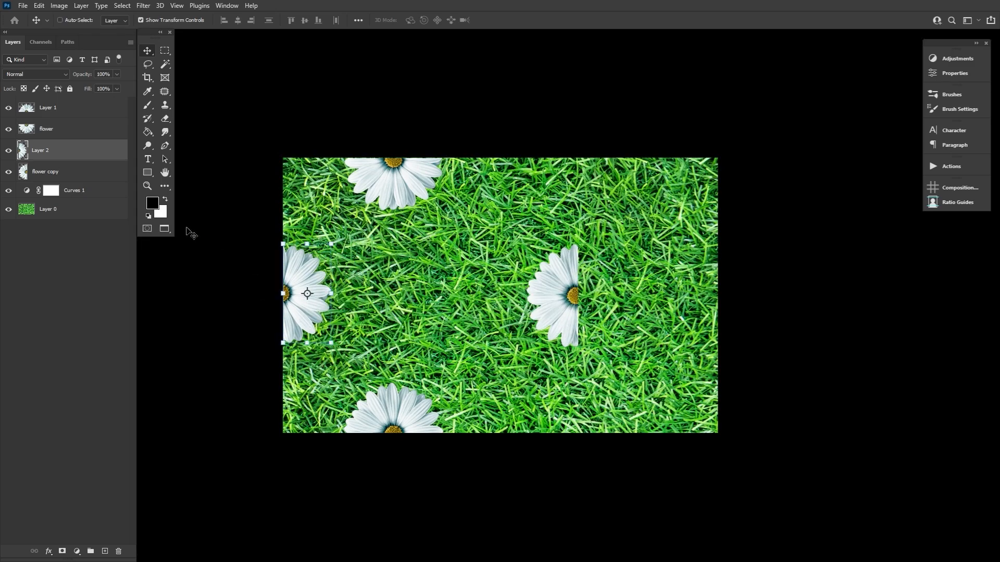
left_click(109, 177)
left_click_drag(595, 302, 709, 330)
left_click(79, 157, "ctrl")
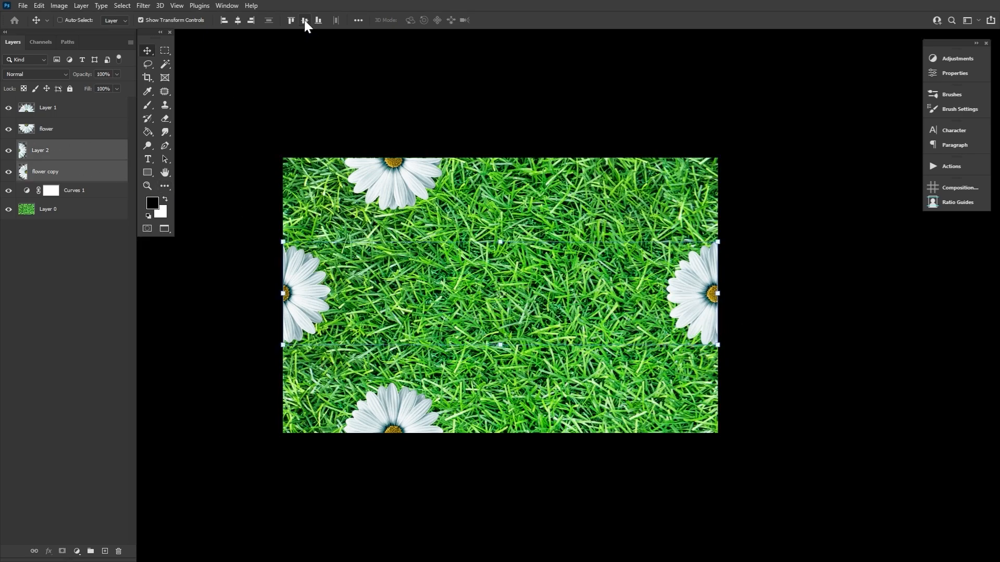
Define the grass tile with the split flowers at its edges as a new pattern.
left_click(39, 6)
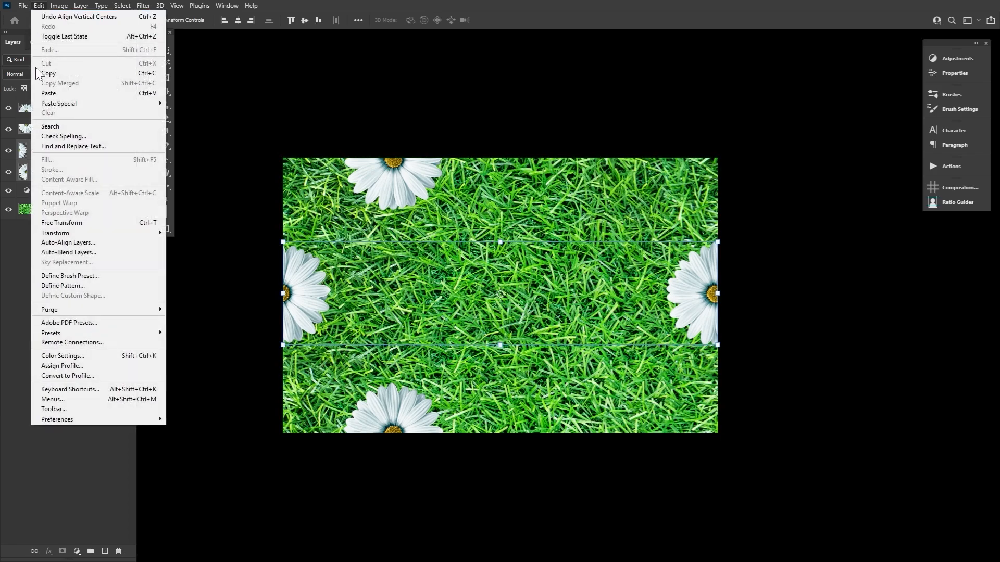
left_click(63, 286)
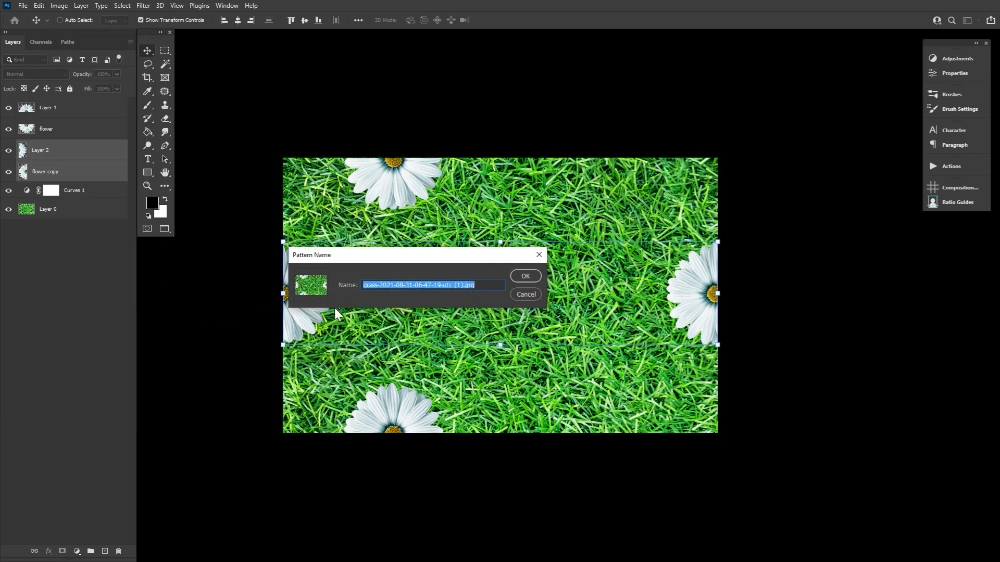
left_click(522, 276)
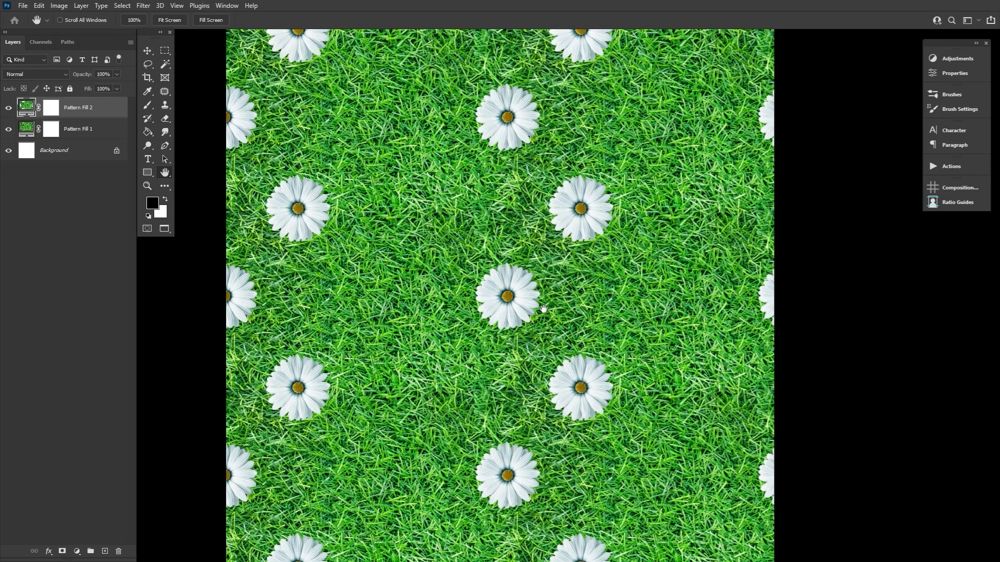
Hide the Pattern Fill 2 layer to view the plain grass fill beneath it.
left_click(8, 106)
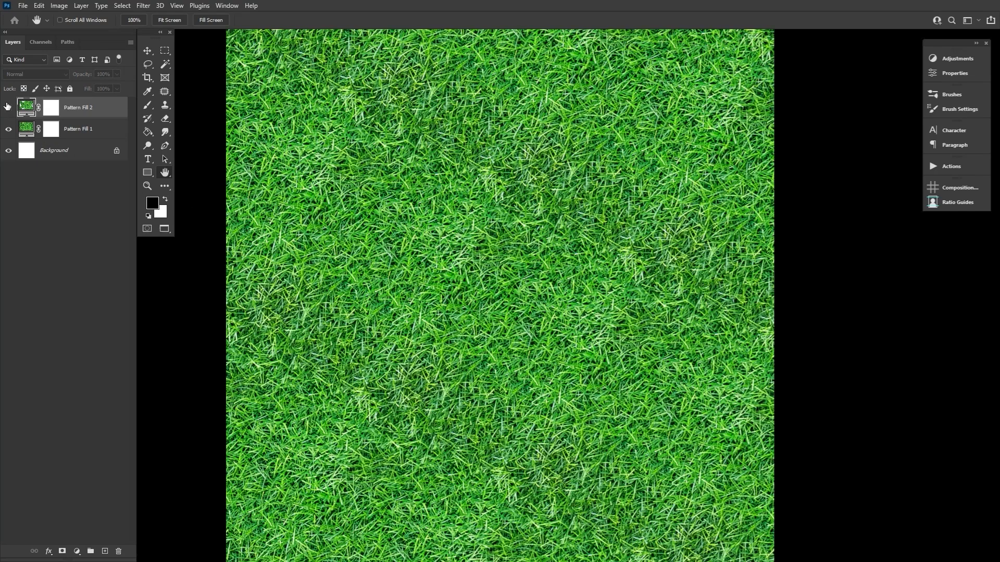